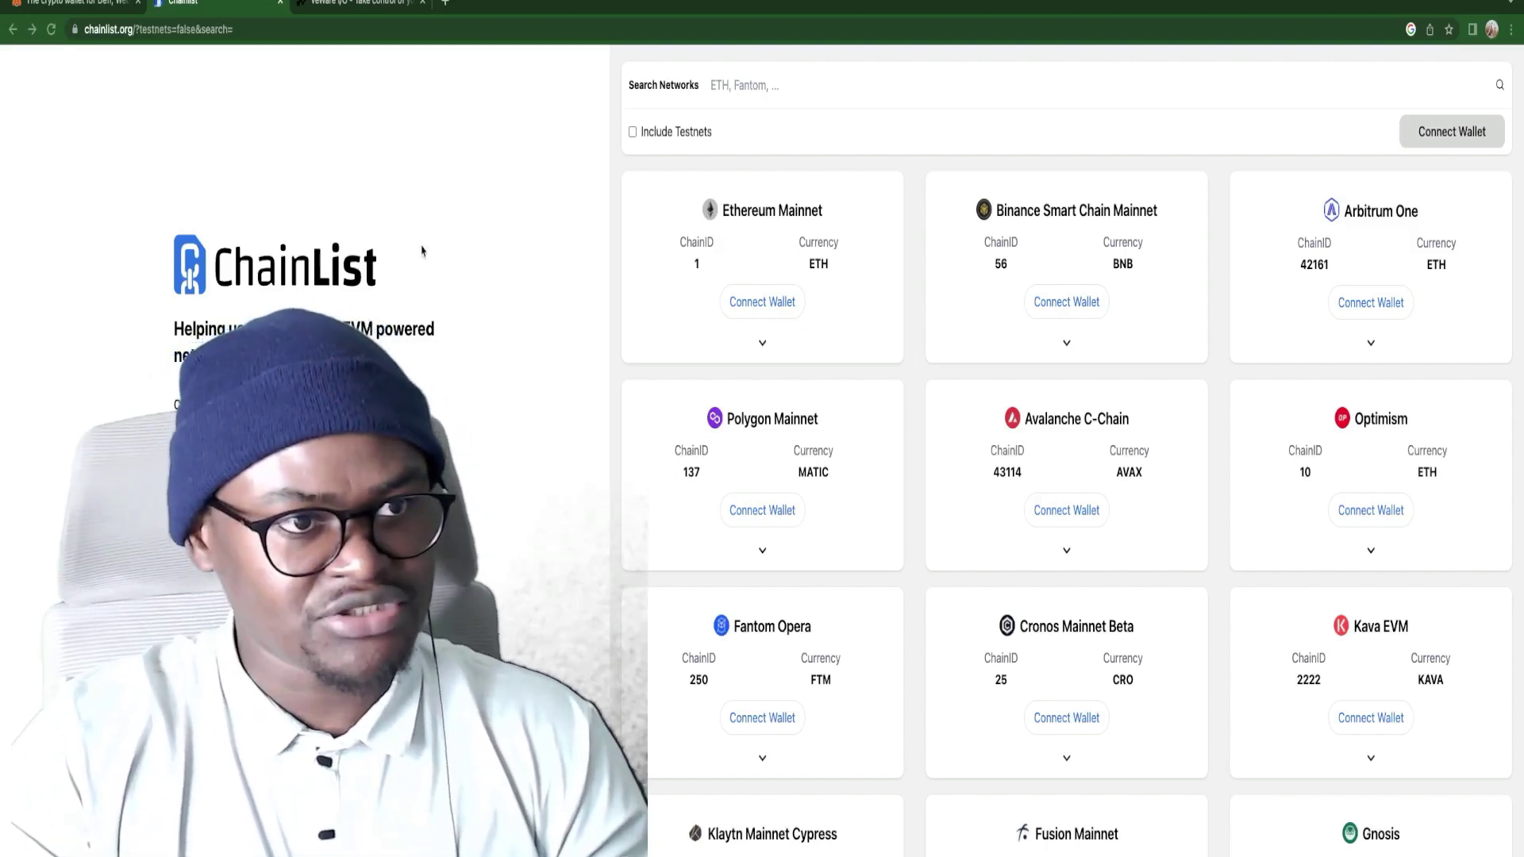
# Step: Switch from Chainlist to the metamask.io tab
pyautogui.click(75, 3)
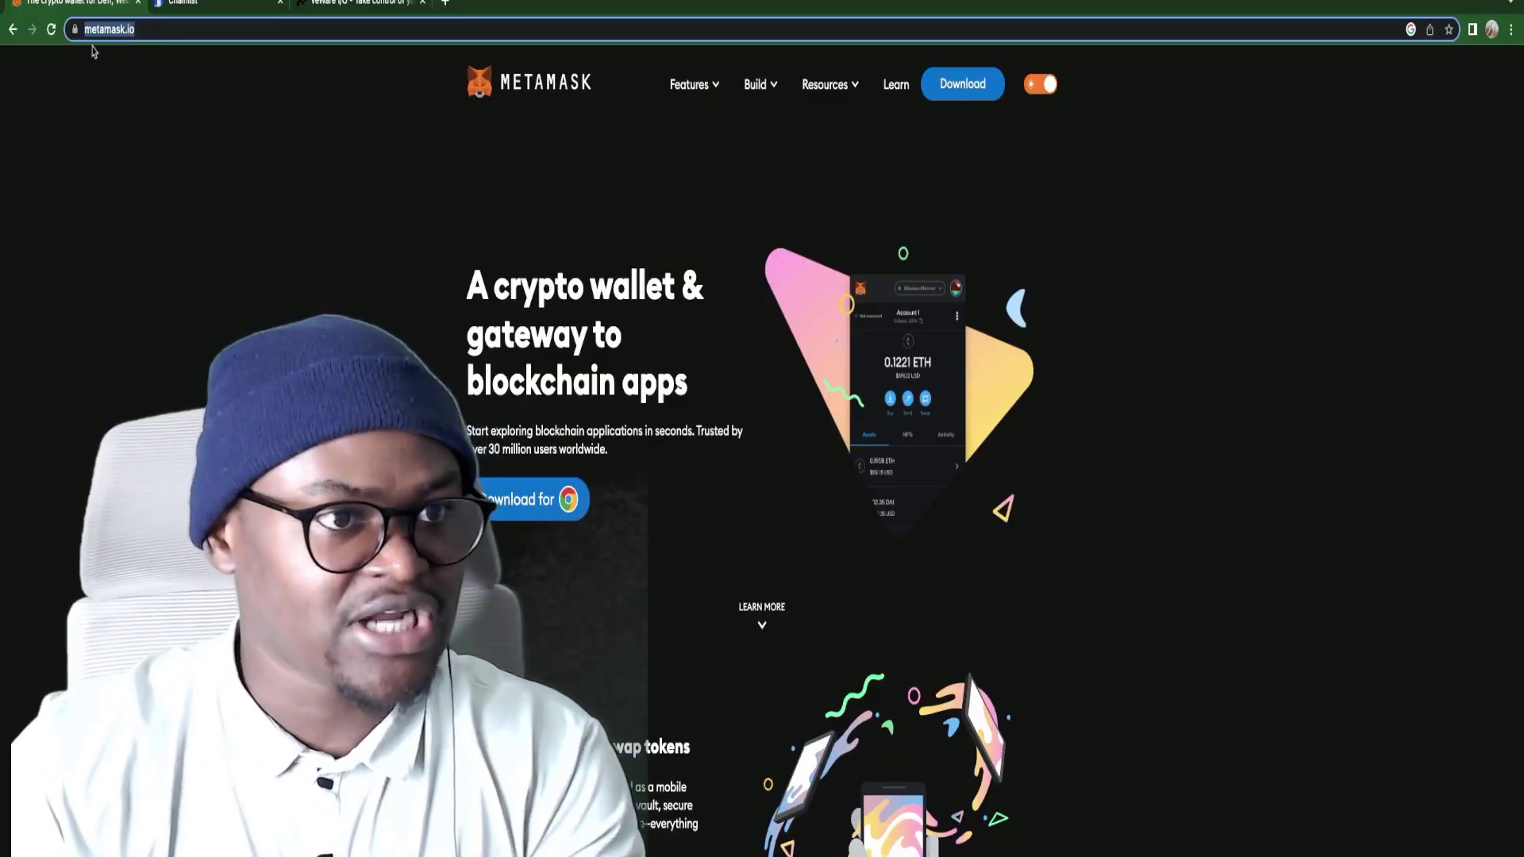
# Step: Go to the metamask.io/download page from the site's Download link
pyautogui.click(139, 30)
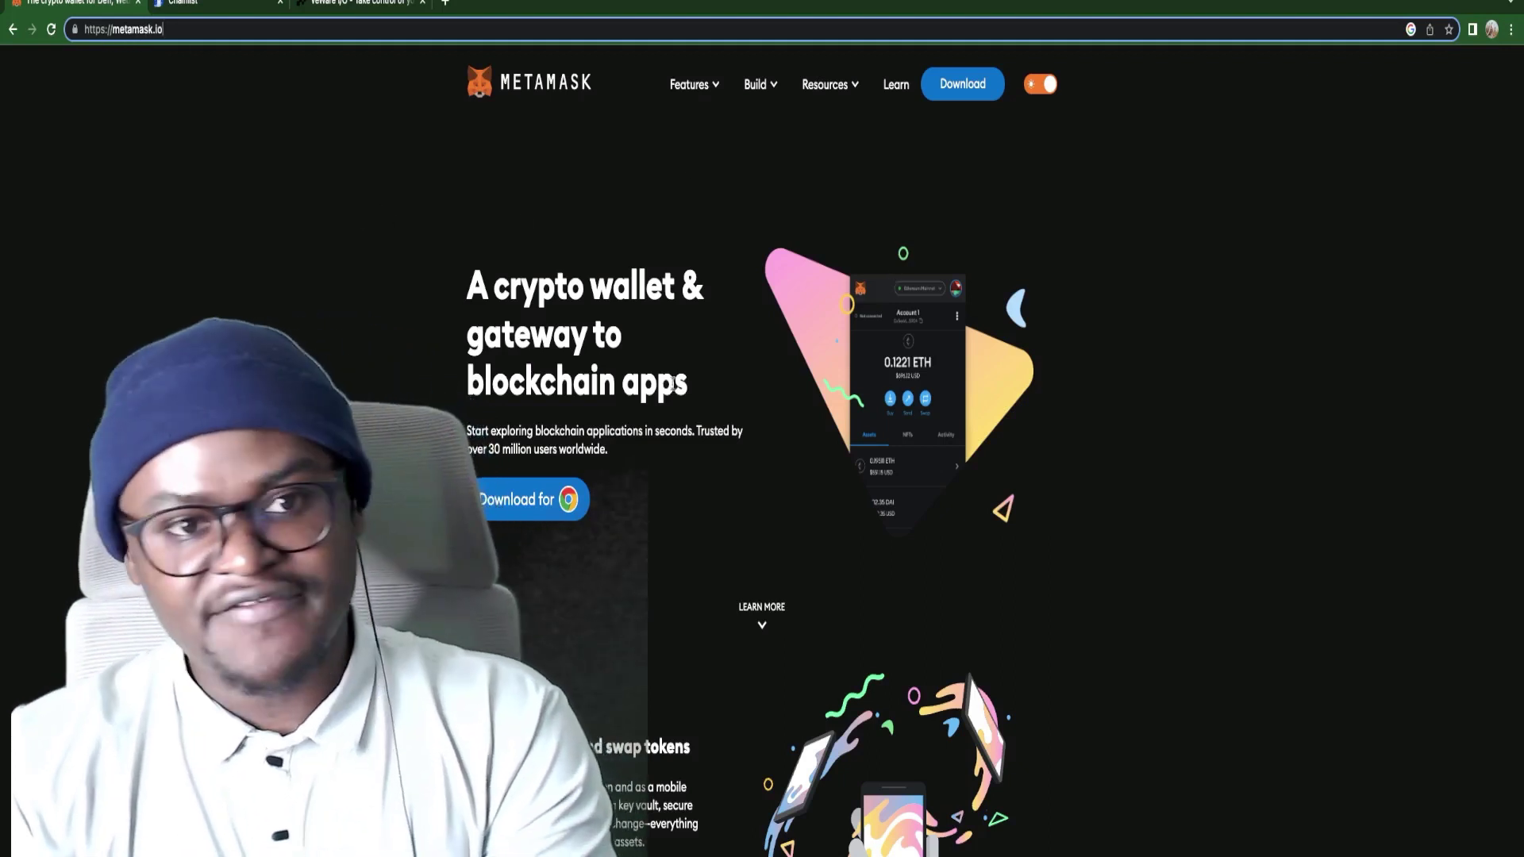
pyautogui.click(965, 88)
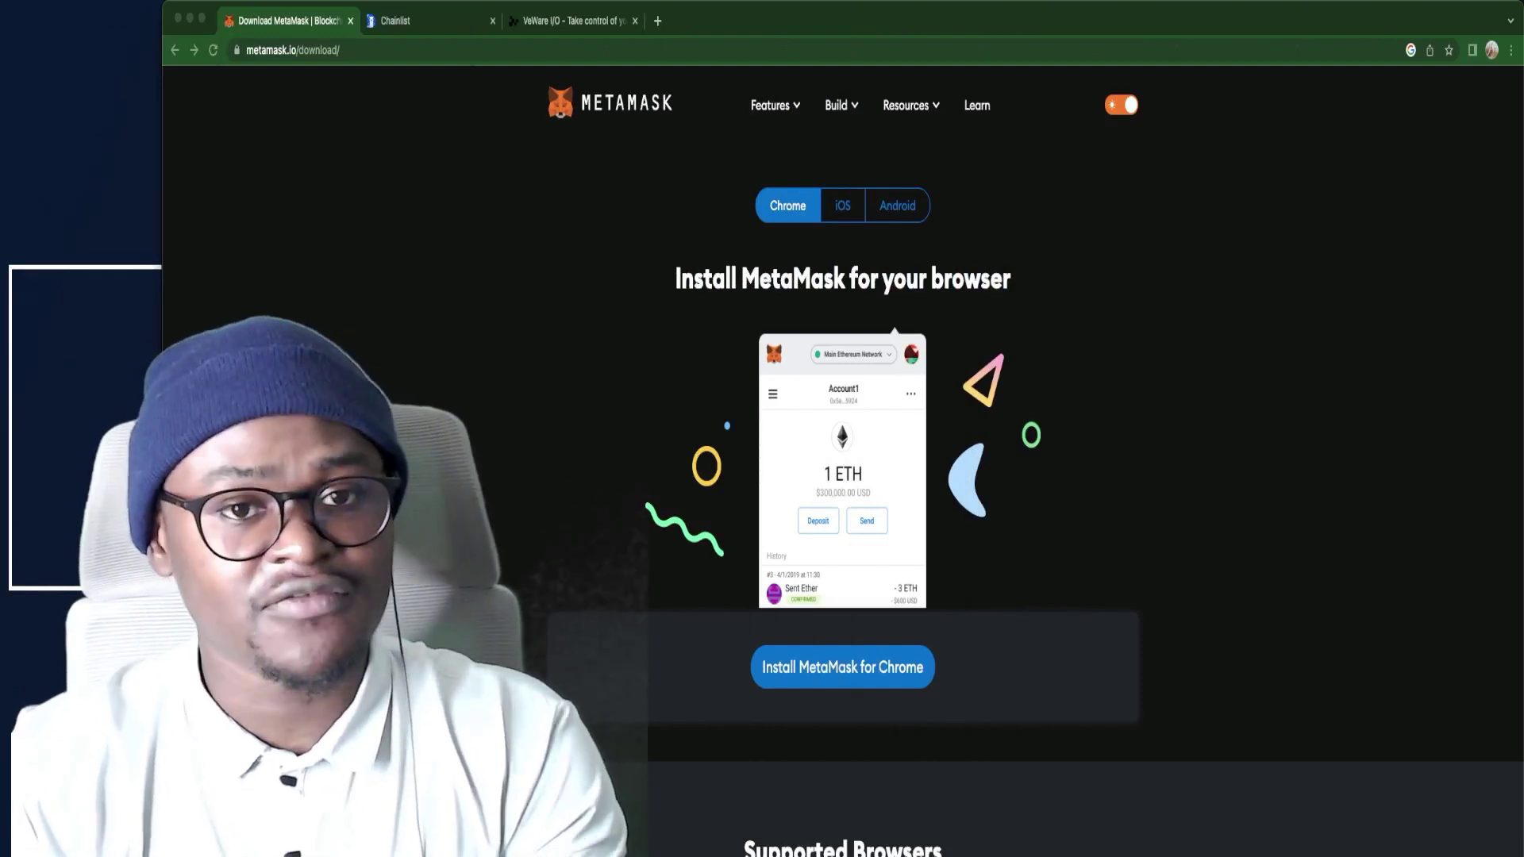
# Step: Add the MetaMask extension to Chrome from its Web Store listing, granting its permissions
pyautogui.click(841, 673)
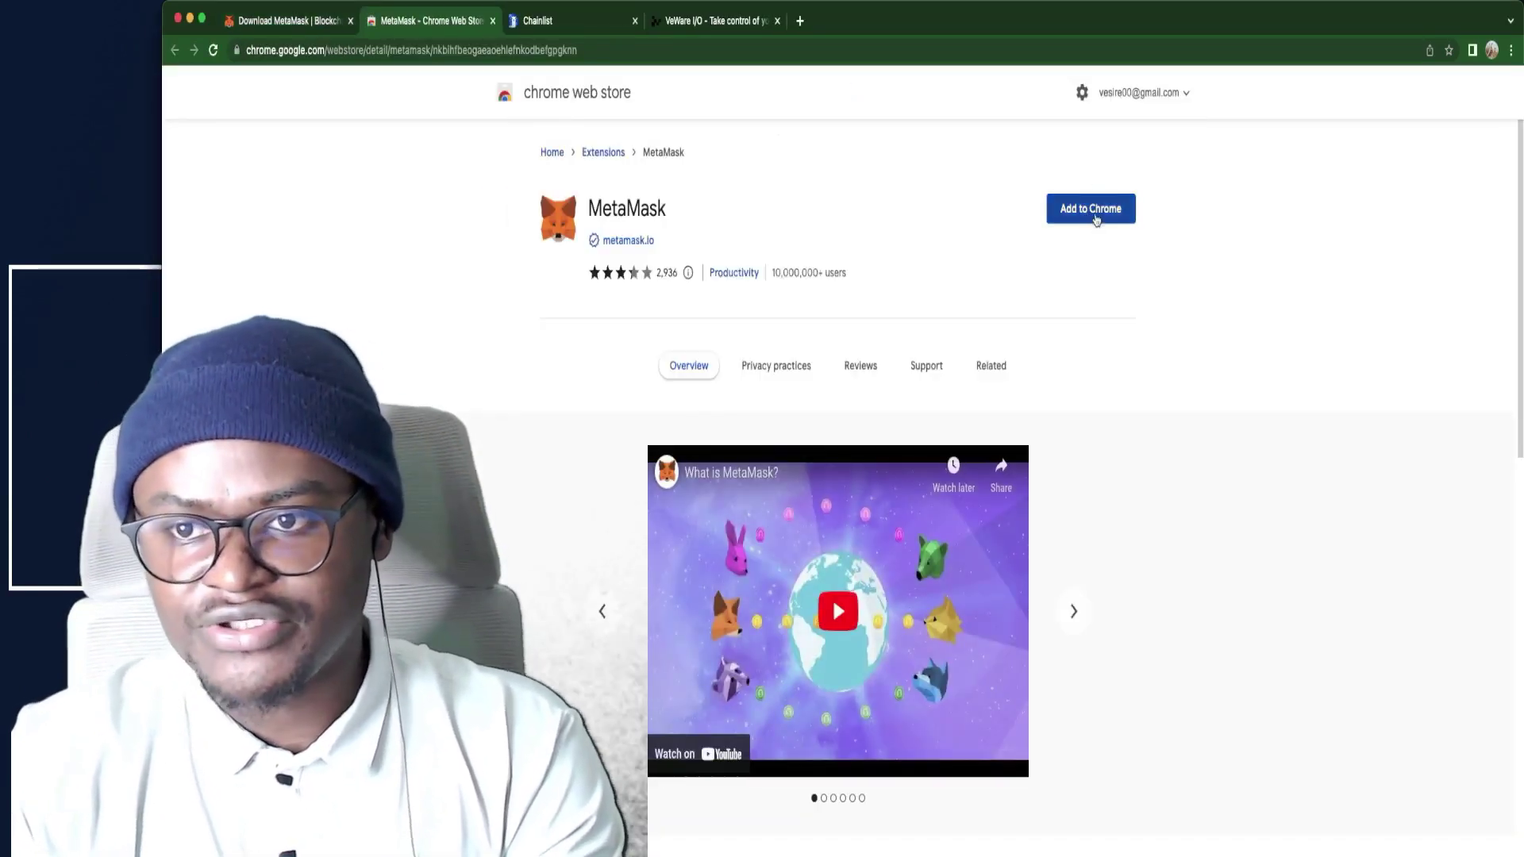
pyautogui.click(1096, 219)
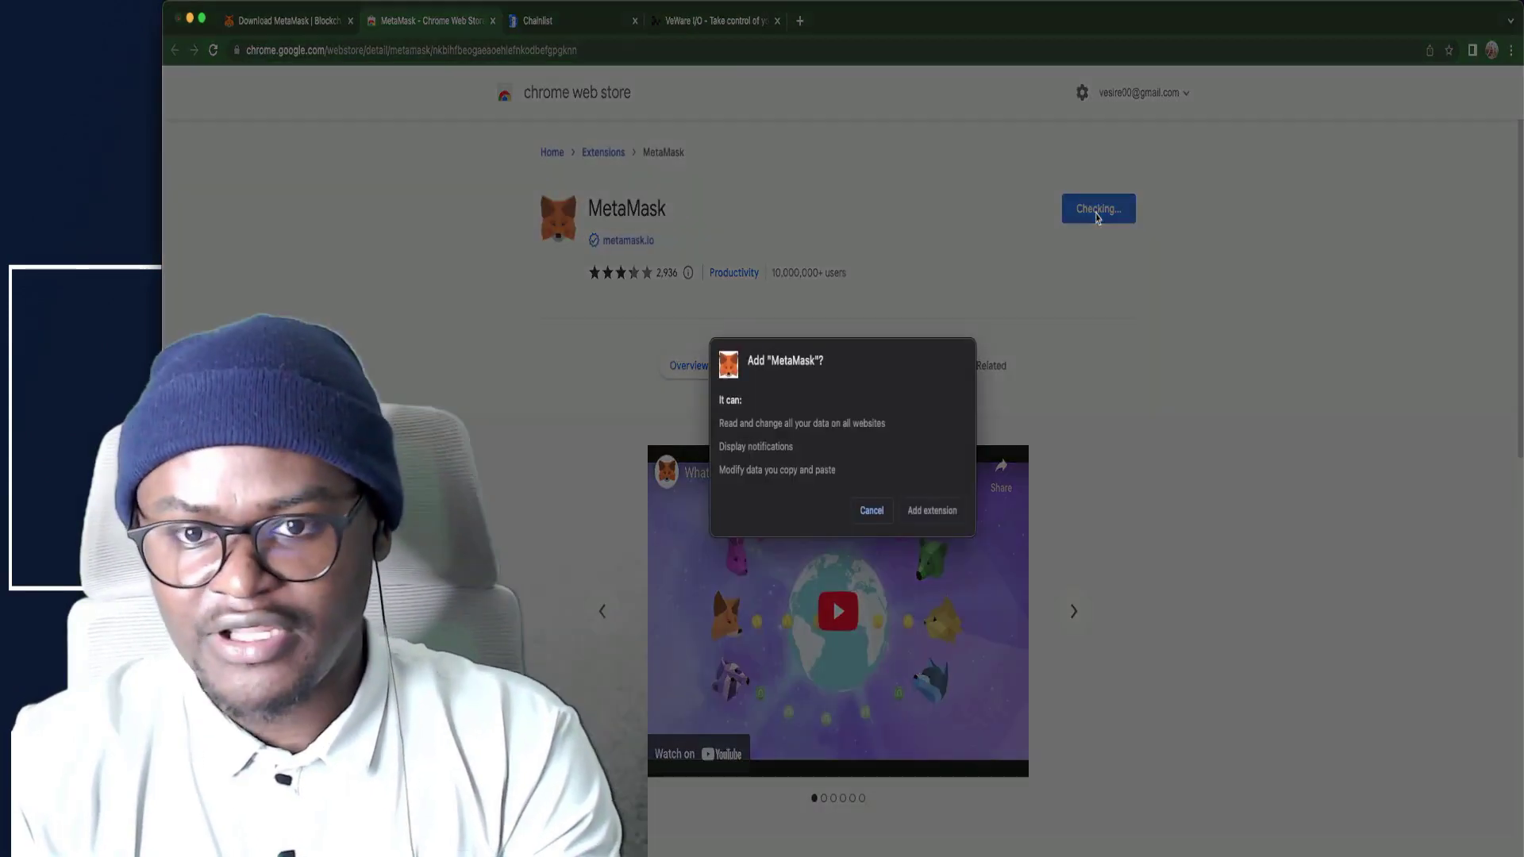
pyautogui.click(931, 512)
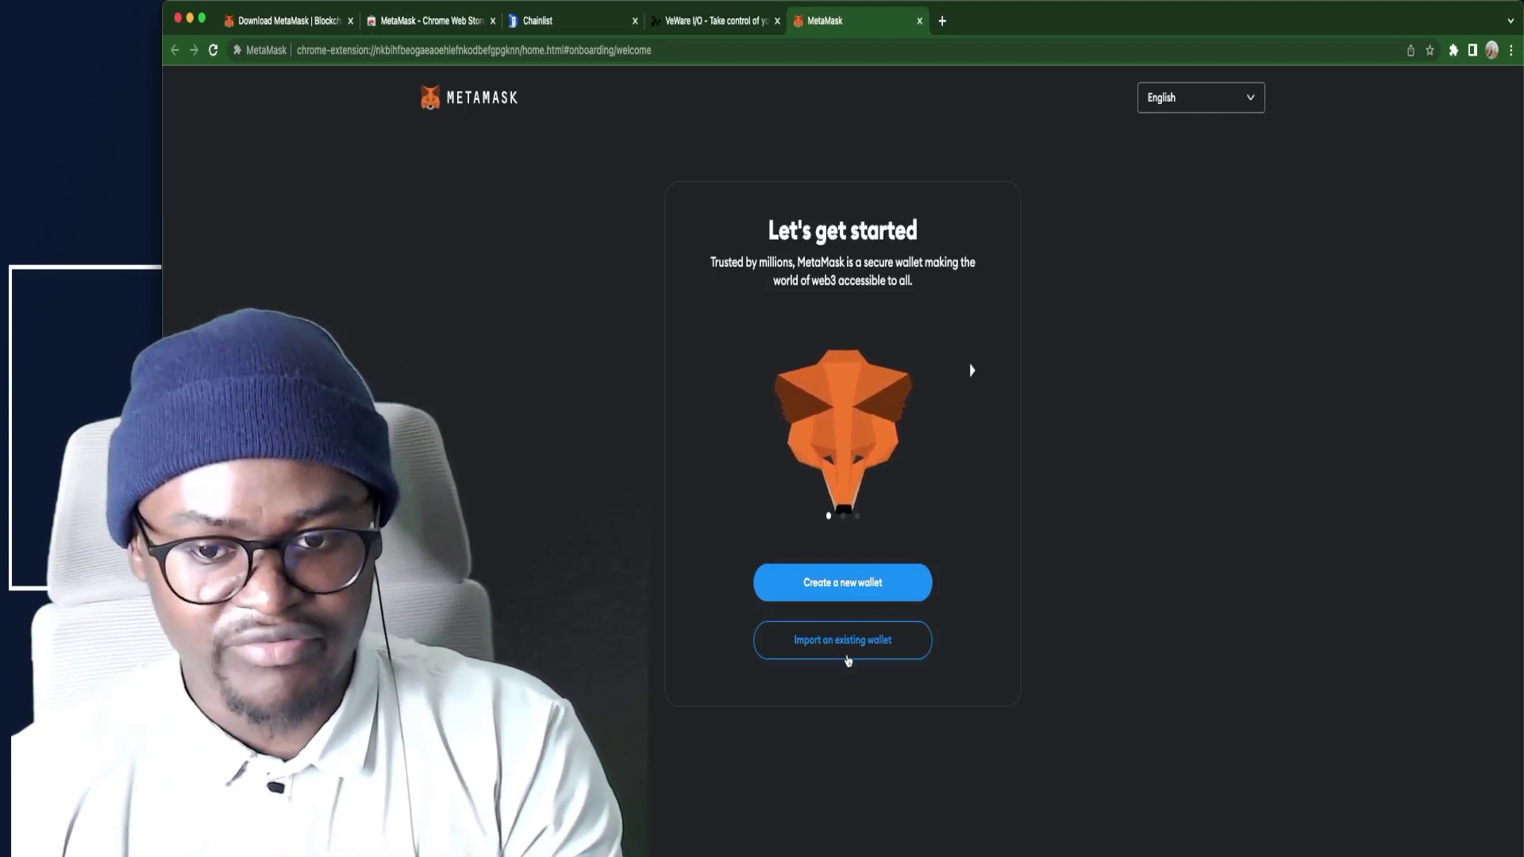
# Step: Abandon the import-wallet path and choose Create a new wallet from the welcome page
pyautogui.click(846, 654)
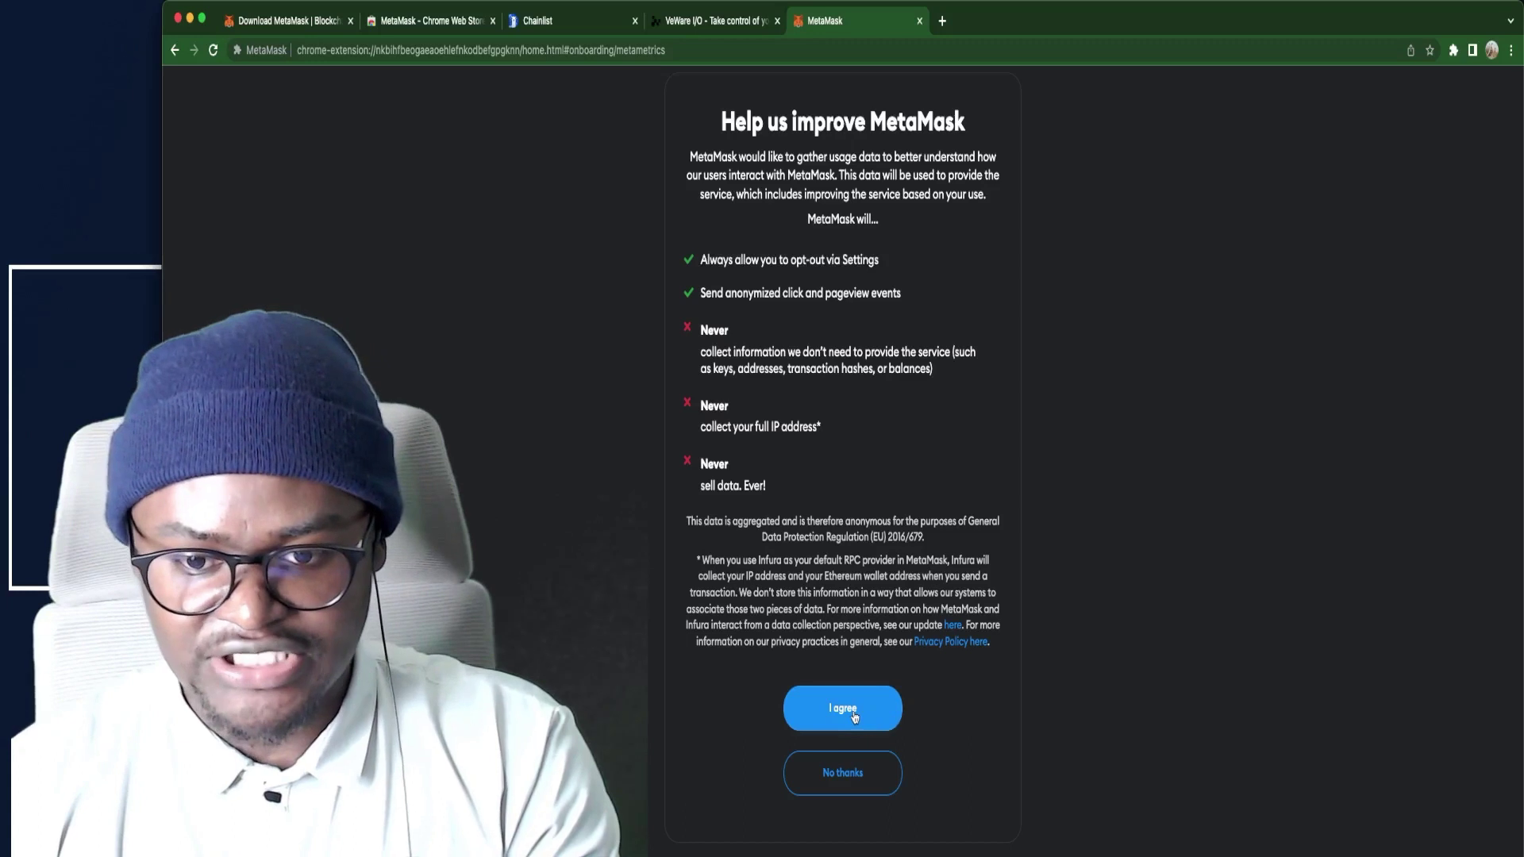
pyautogui.click(852, 716)
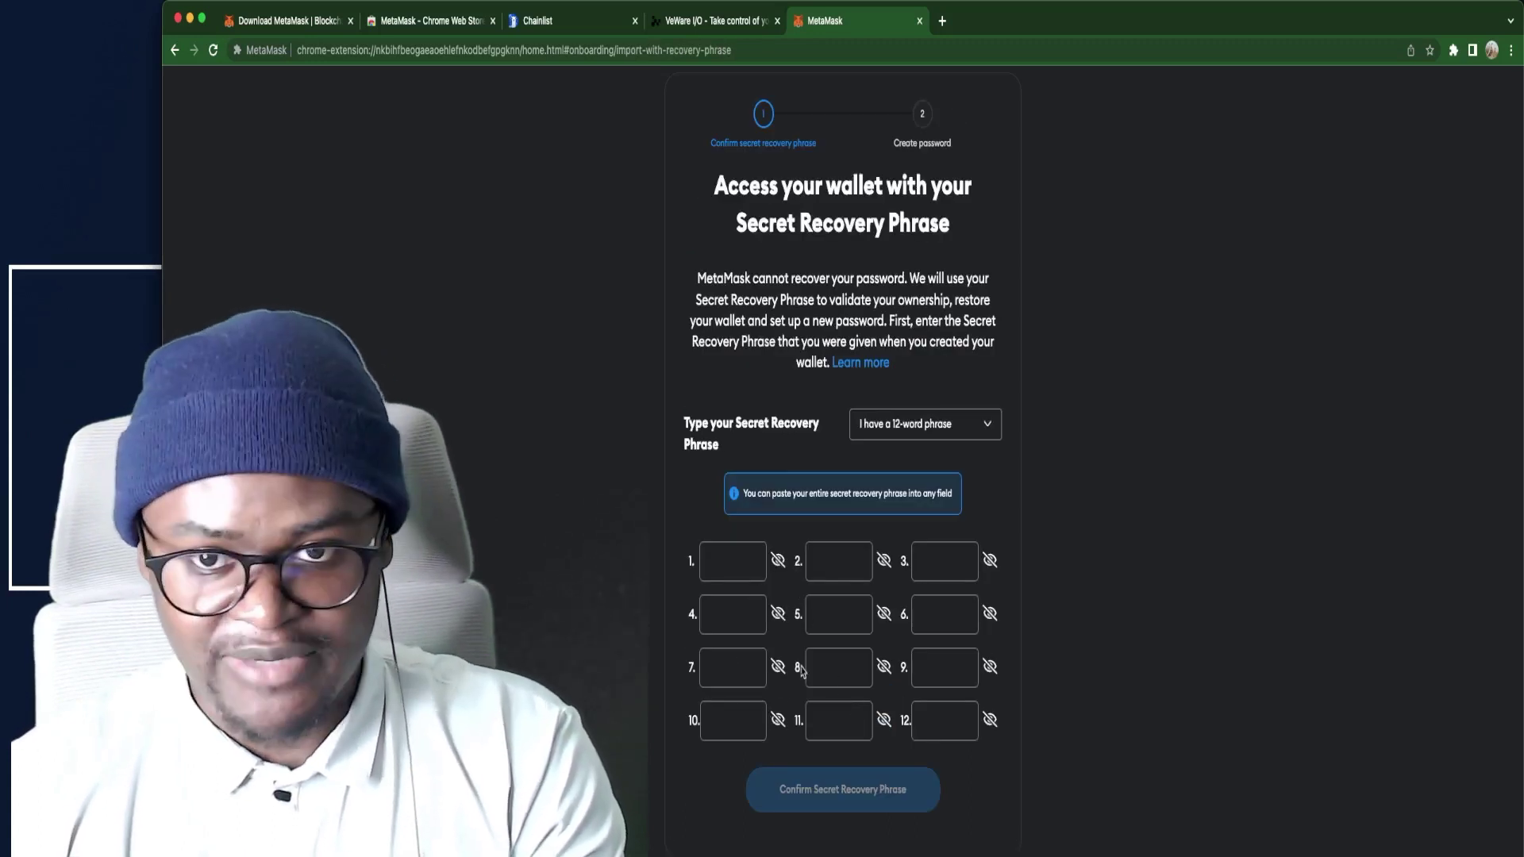
pyautogui.click(175, 50)
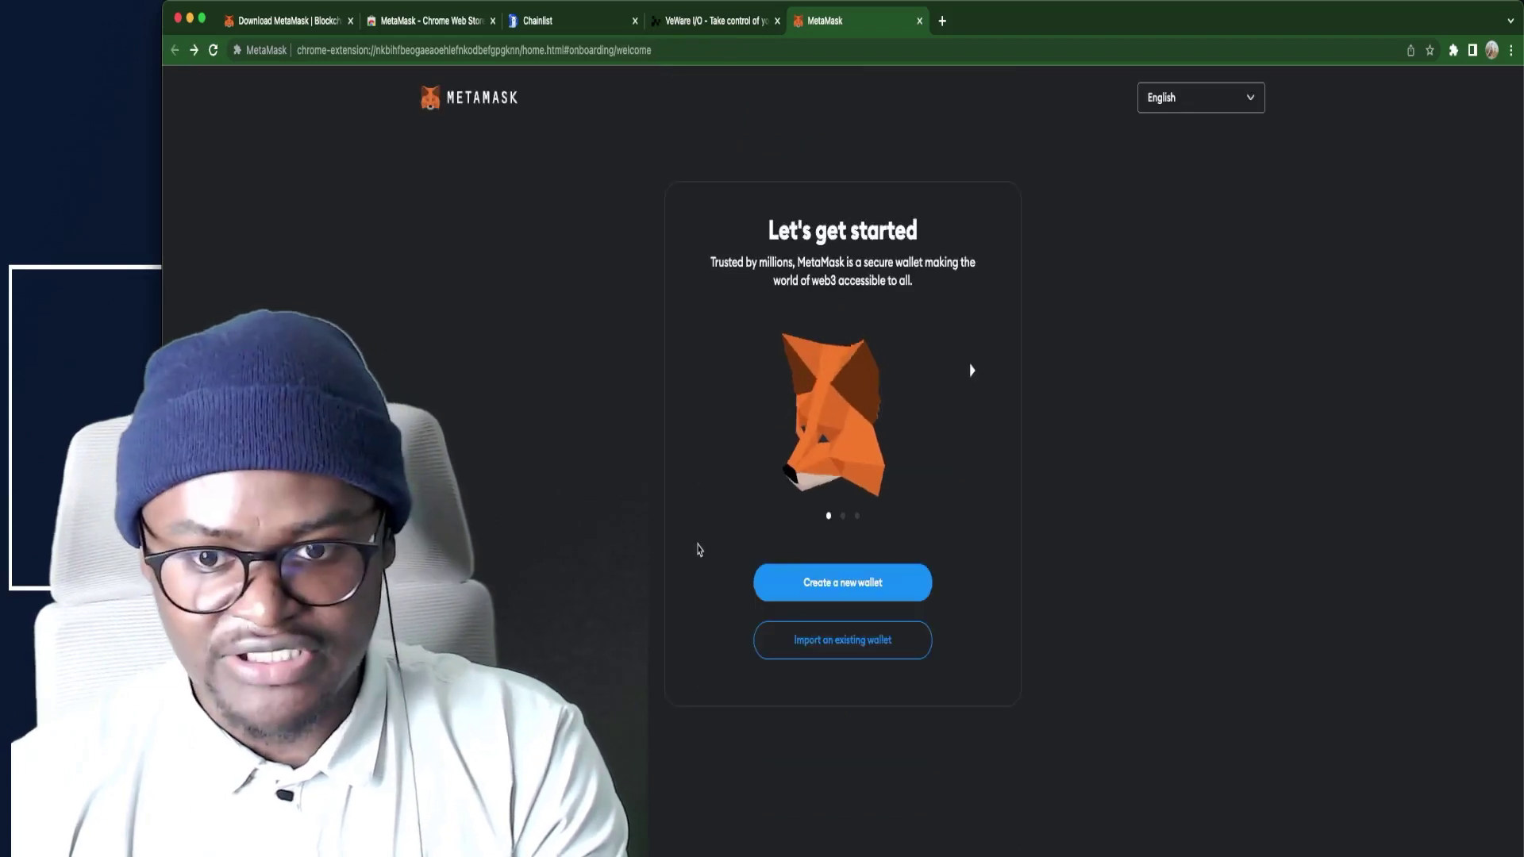
pyautogui.click(859, 592)
# Step: Agree to usage data, enter and confirm a wallet password, and acknowledge it's unrecoverable
pyautogui.scroll(-3, 963, 734)
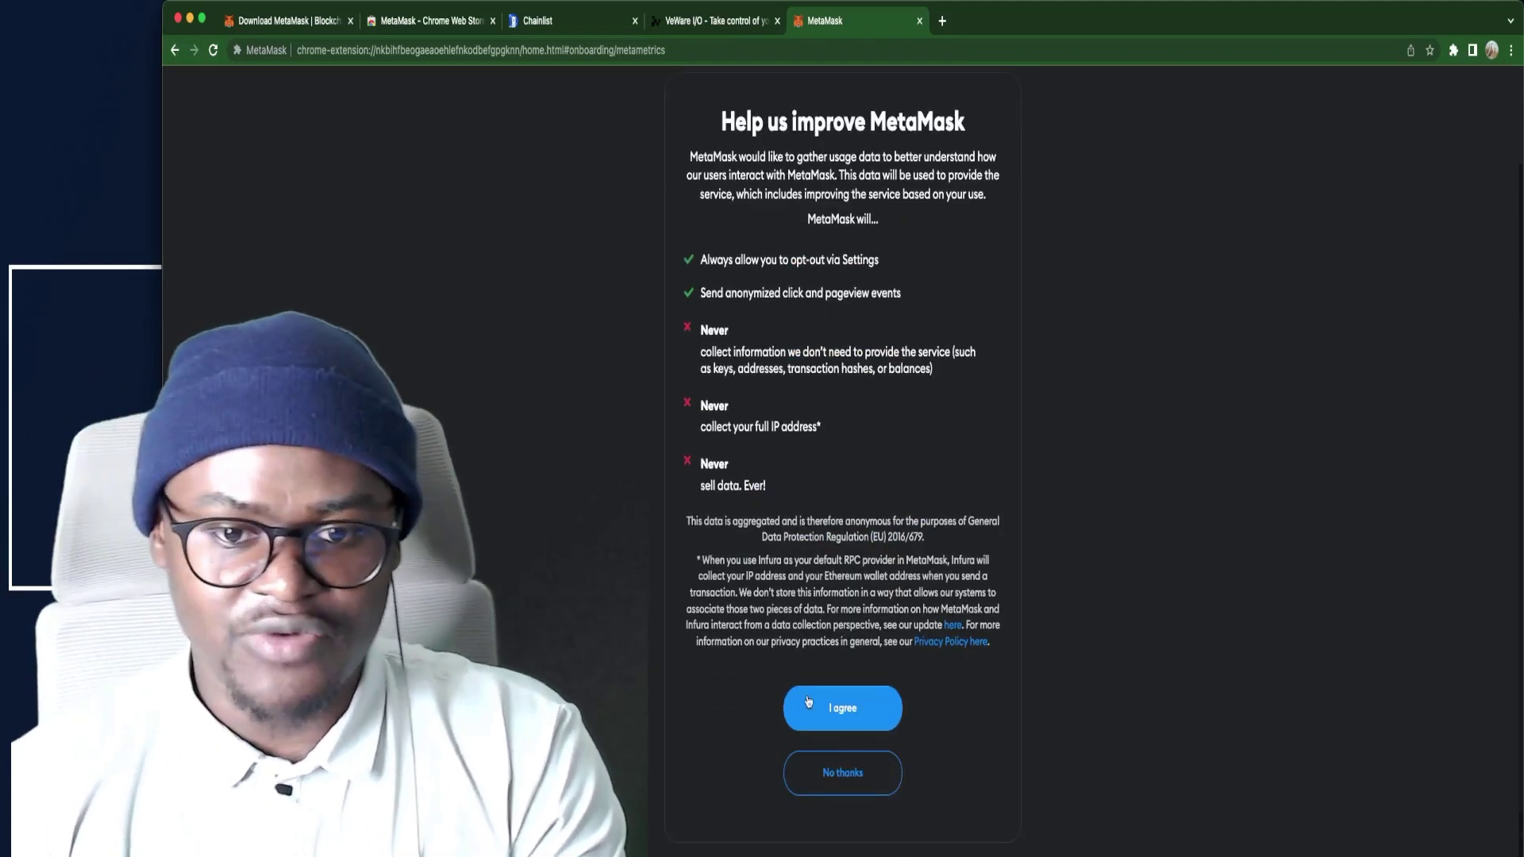
pyautogui.click(834, 711)
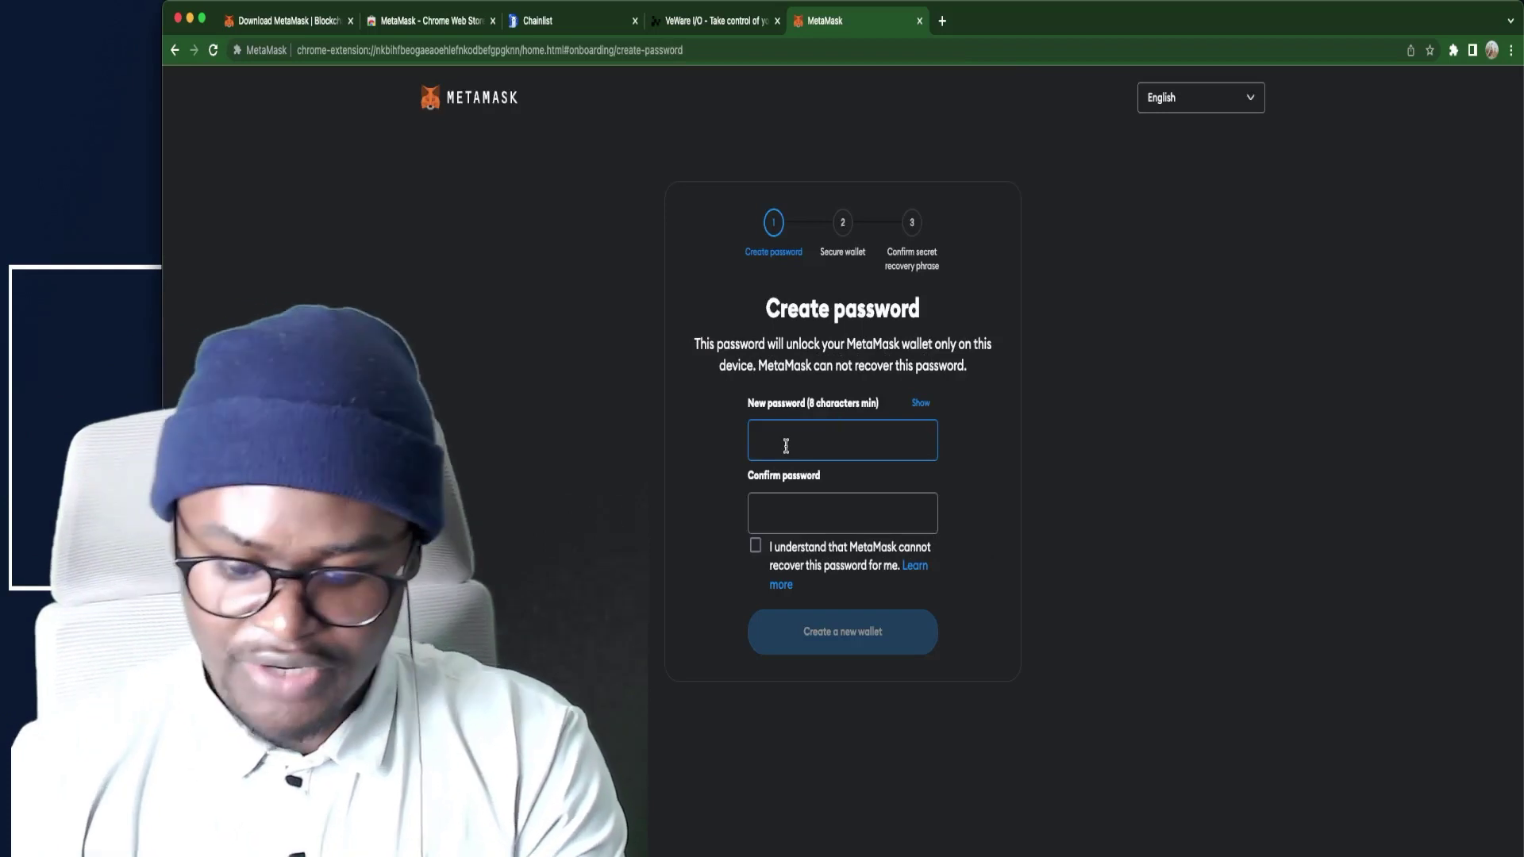
pyautogui.write('••')
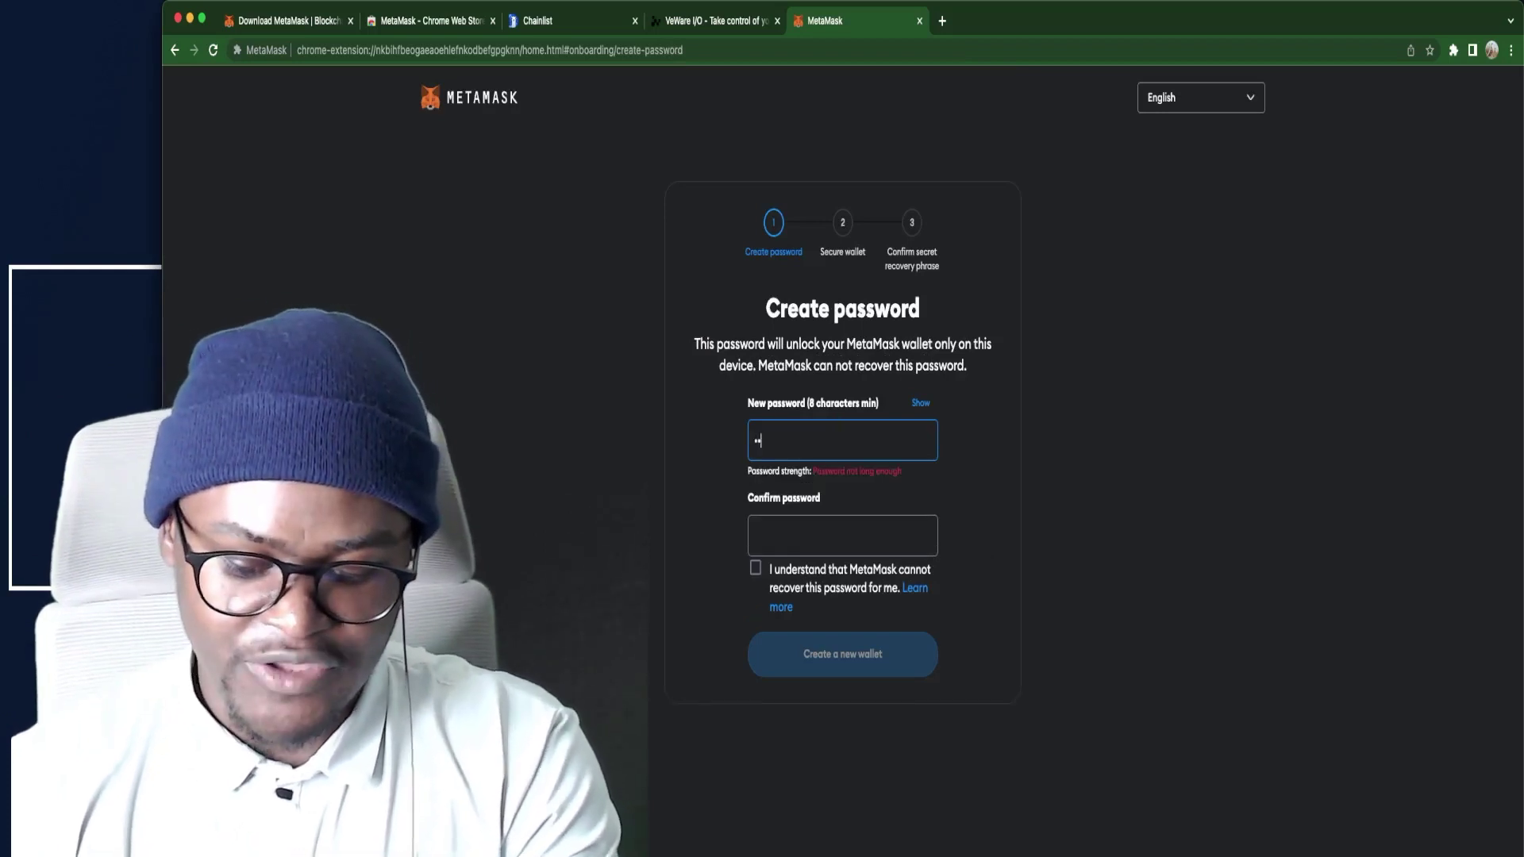
pyautogui.write('••••')
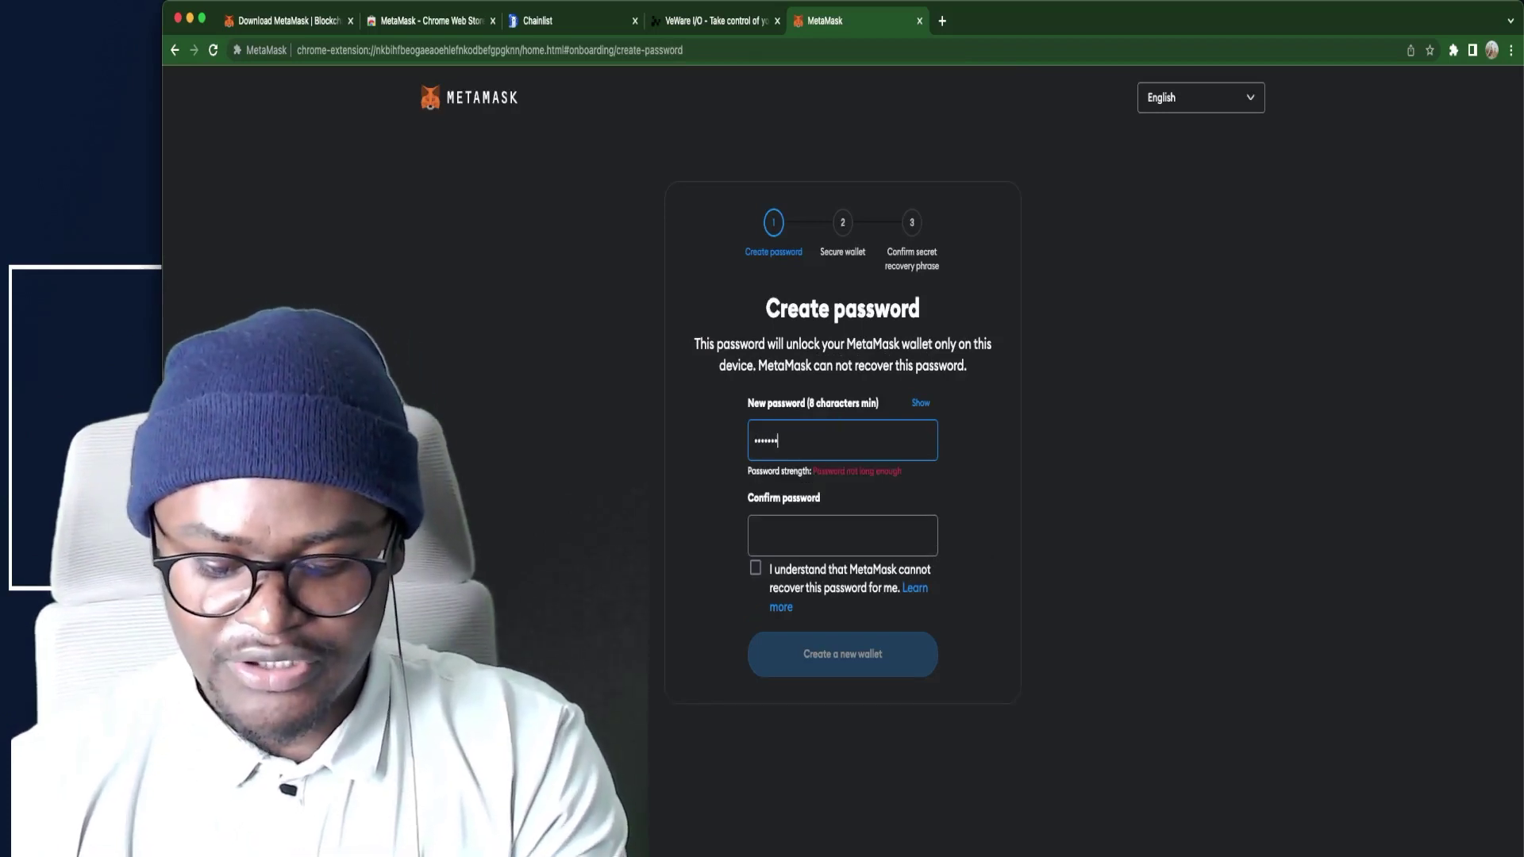
pyautogui.write('••••')
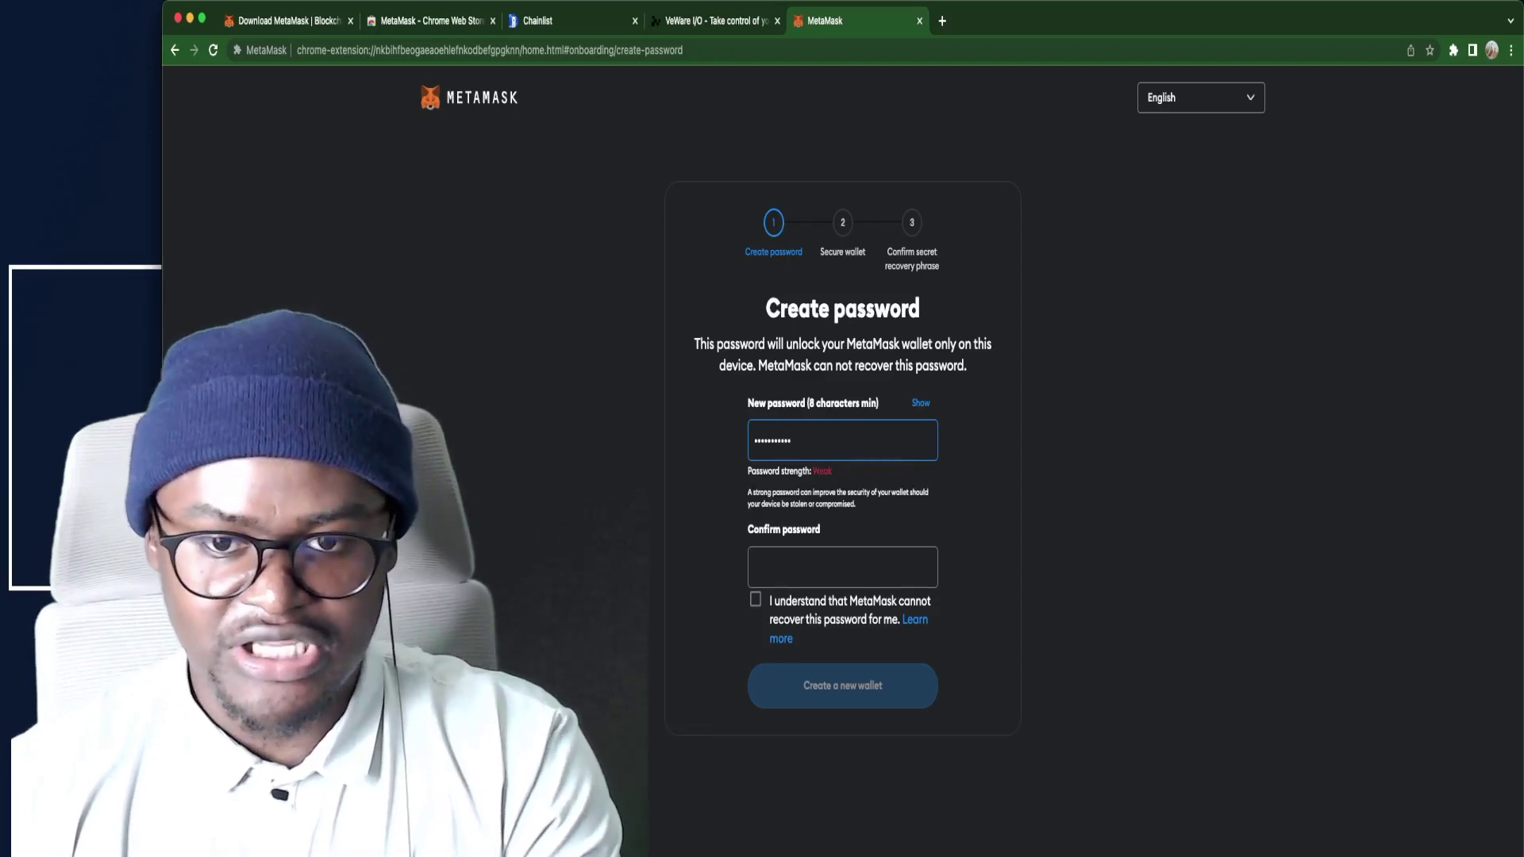
pyautogui.write('•')
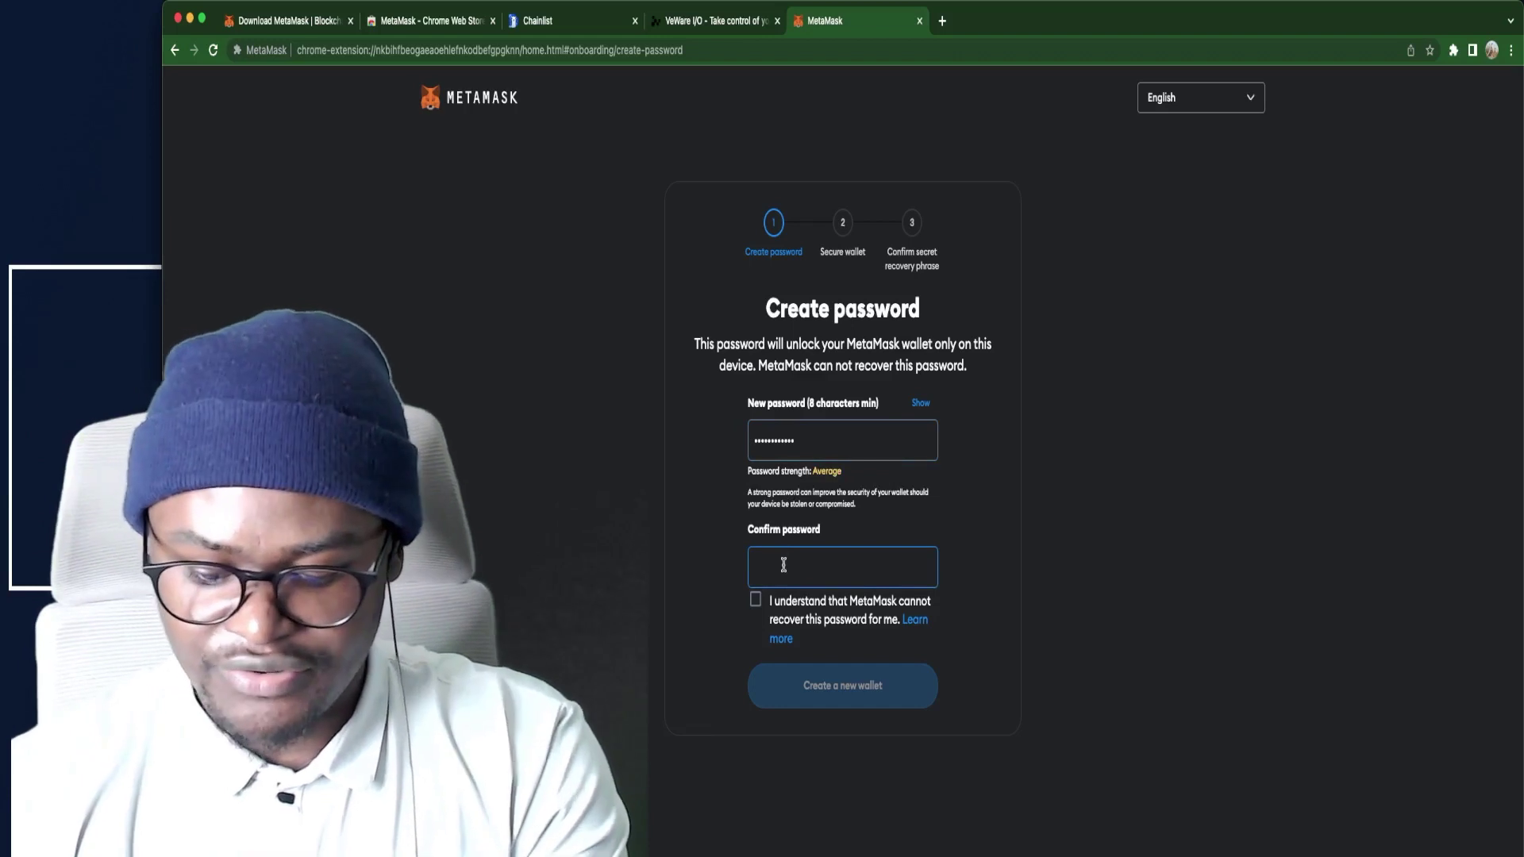
pyautogui.write('••••••')
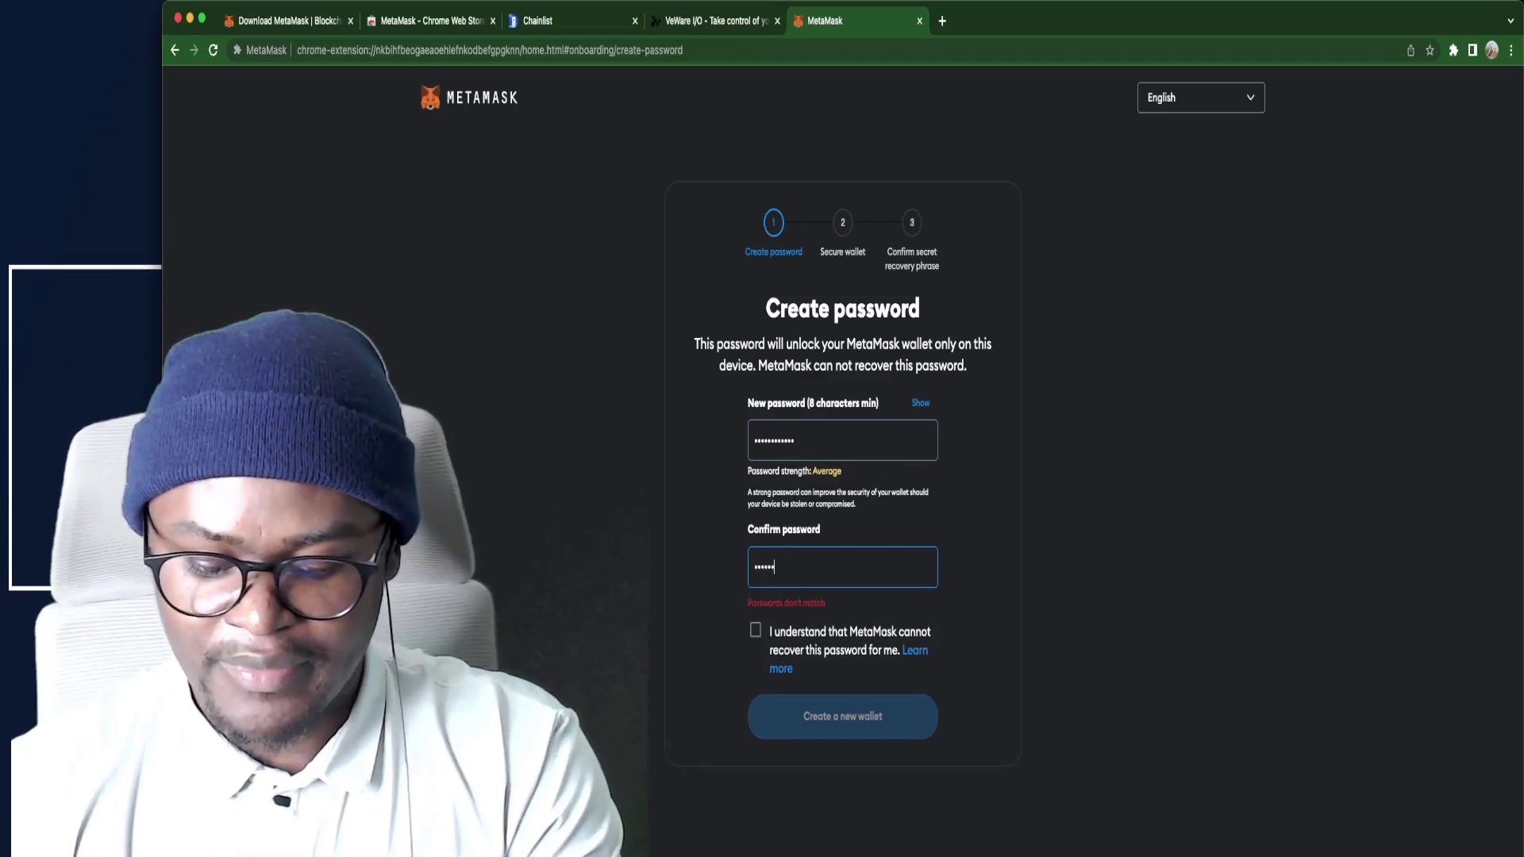
pyautogui.write('•••')
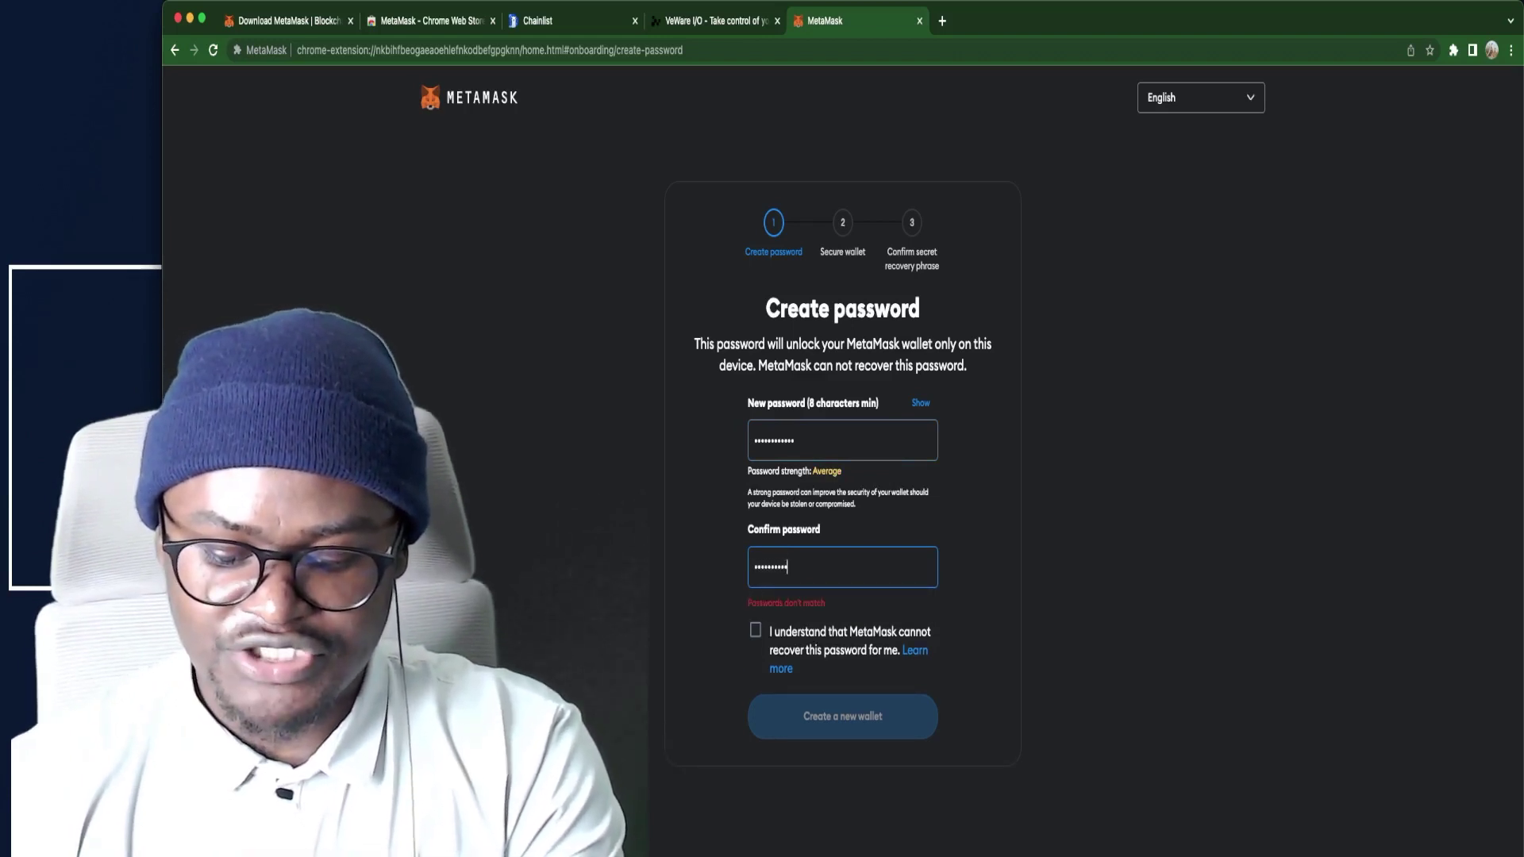
pyautogui.write('•')
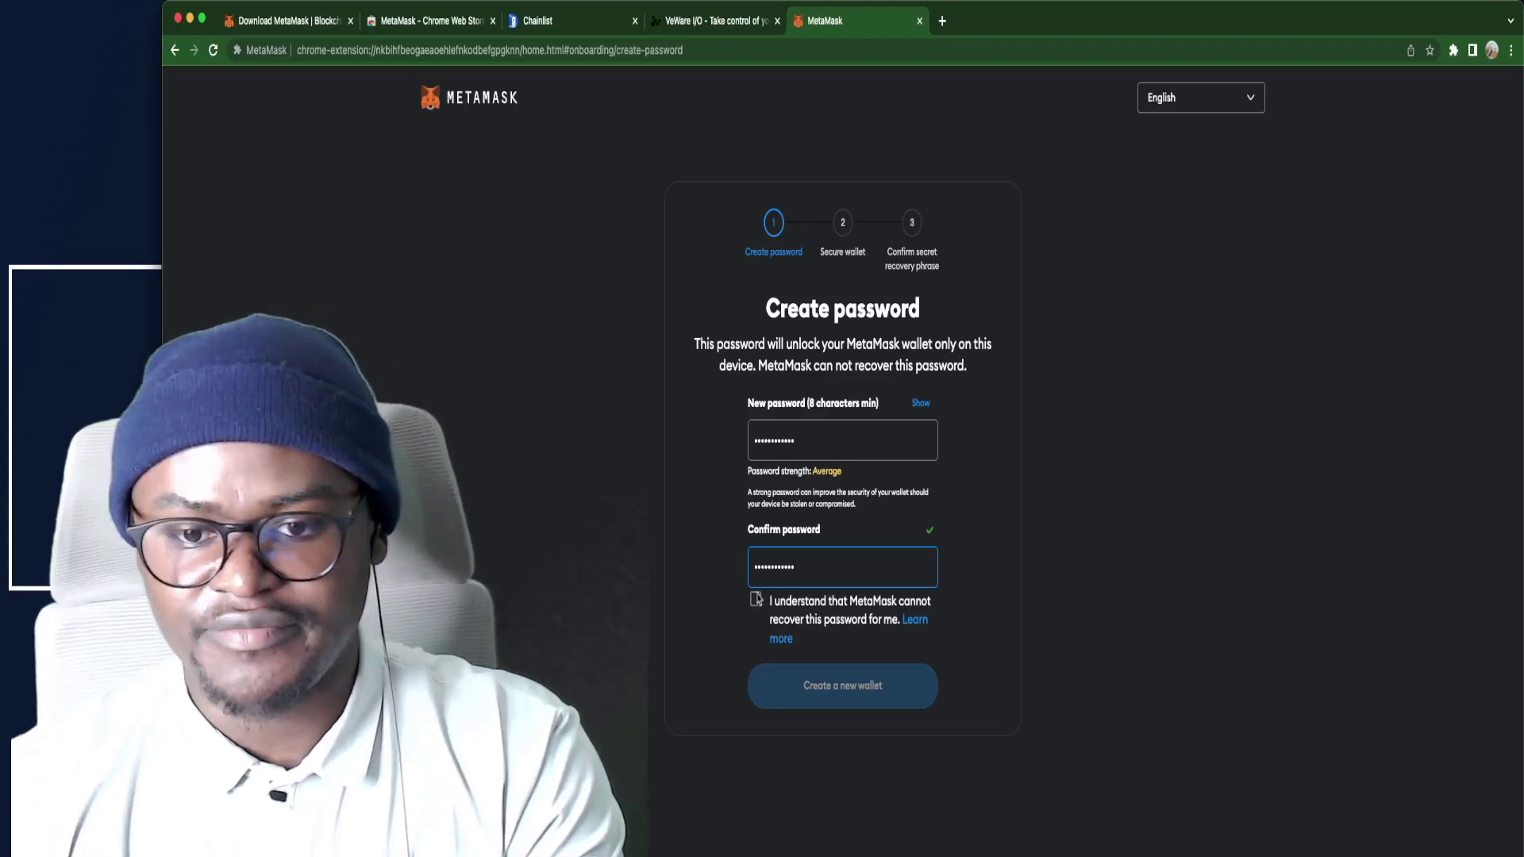
pyautogui.click(755, 600)
# Step: Create the wallet with that password and pick Secure my wallet (recommended)
pyautogui.click(902, 696)
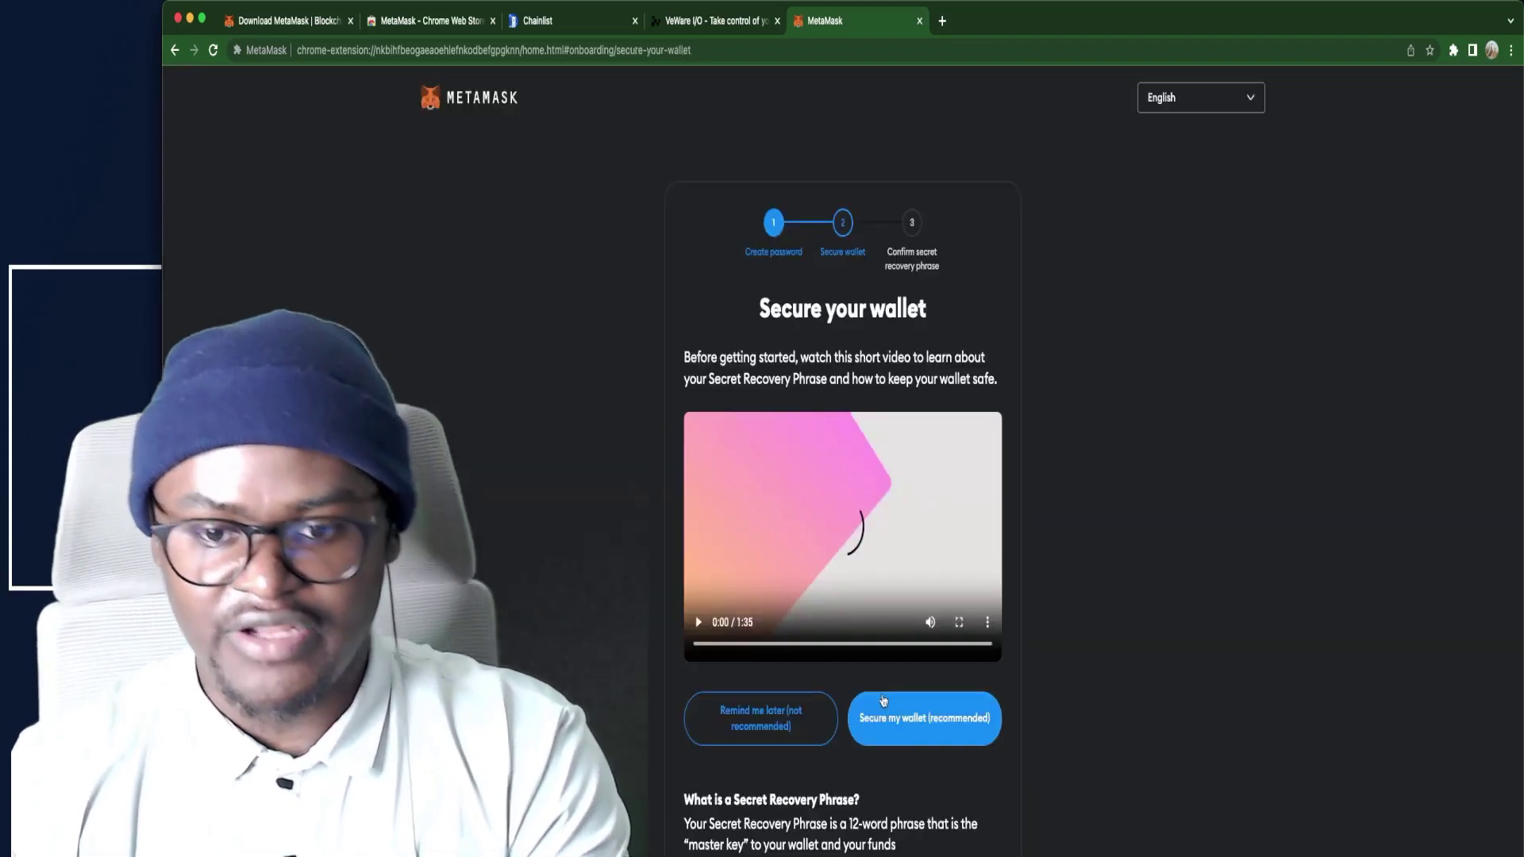
pyautogui.scroll(-2, 840, 369)
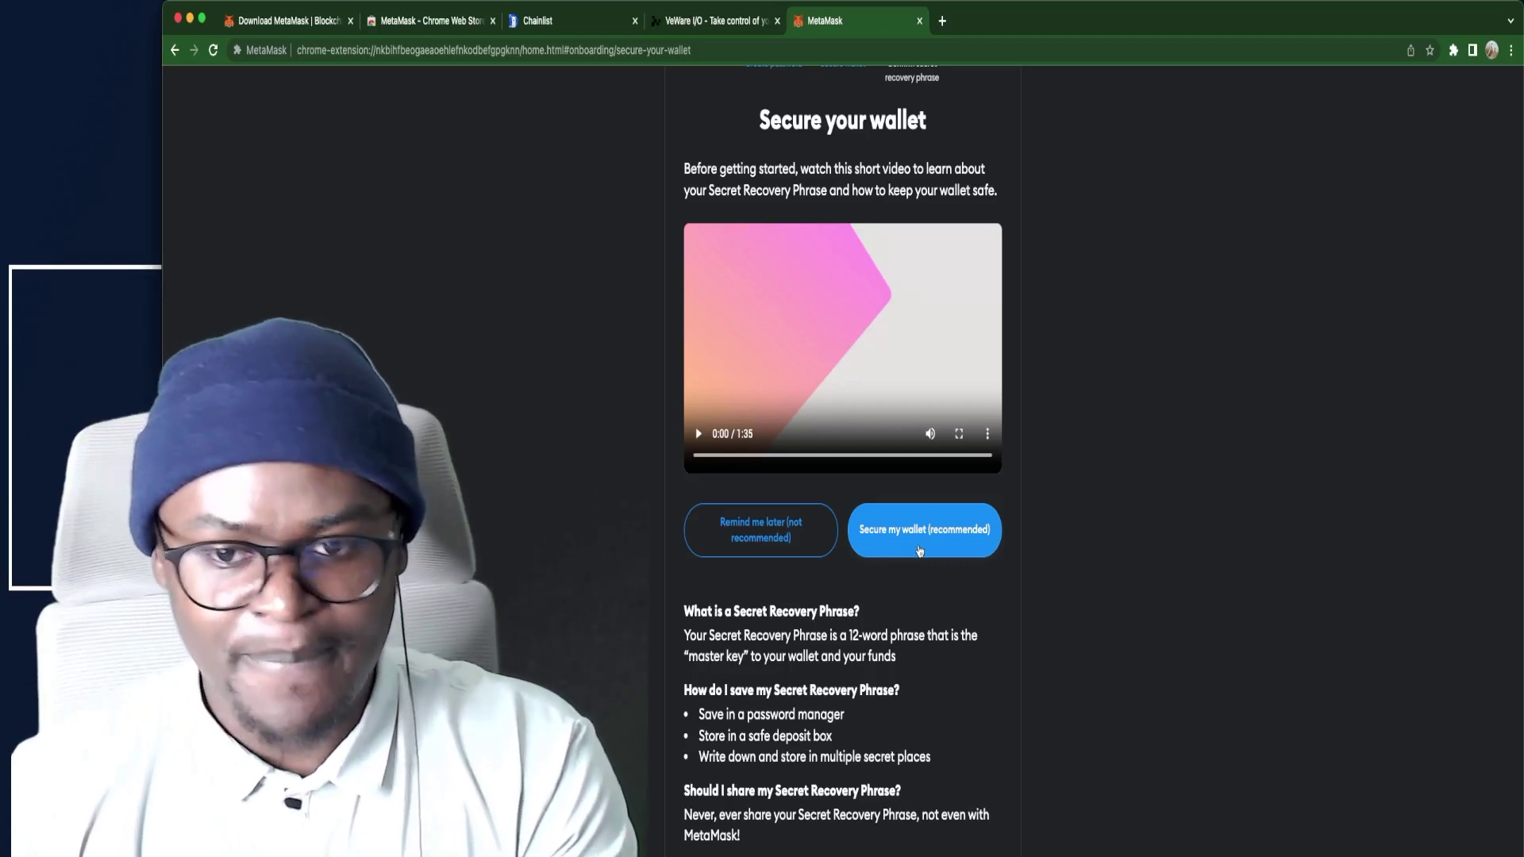
pyautogui.click(919, 551)
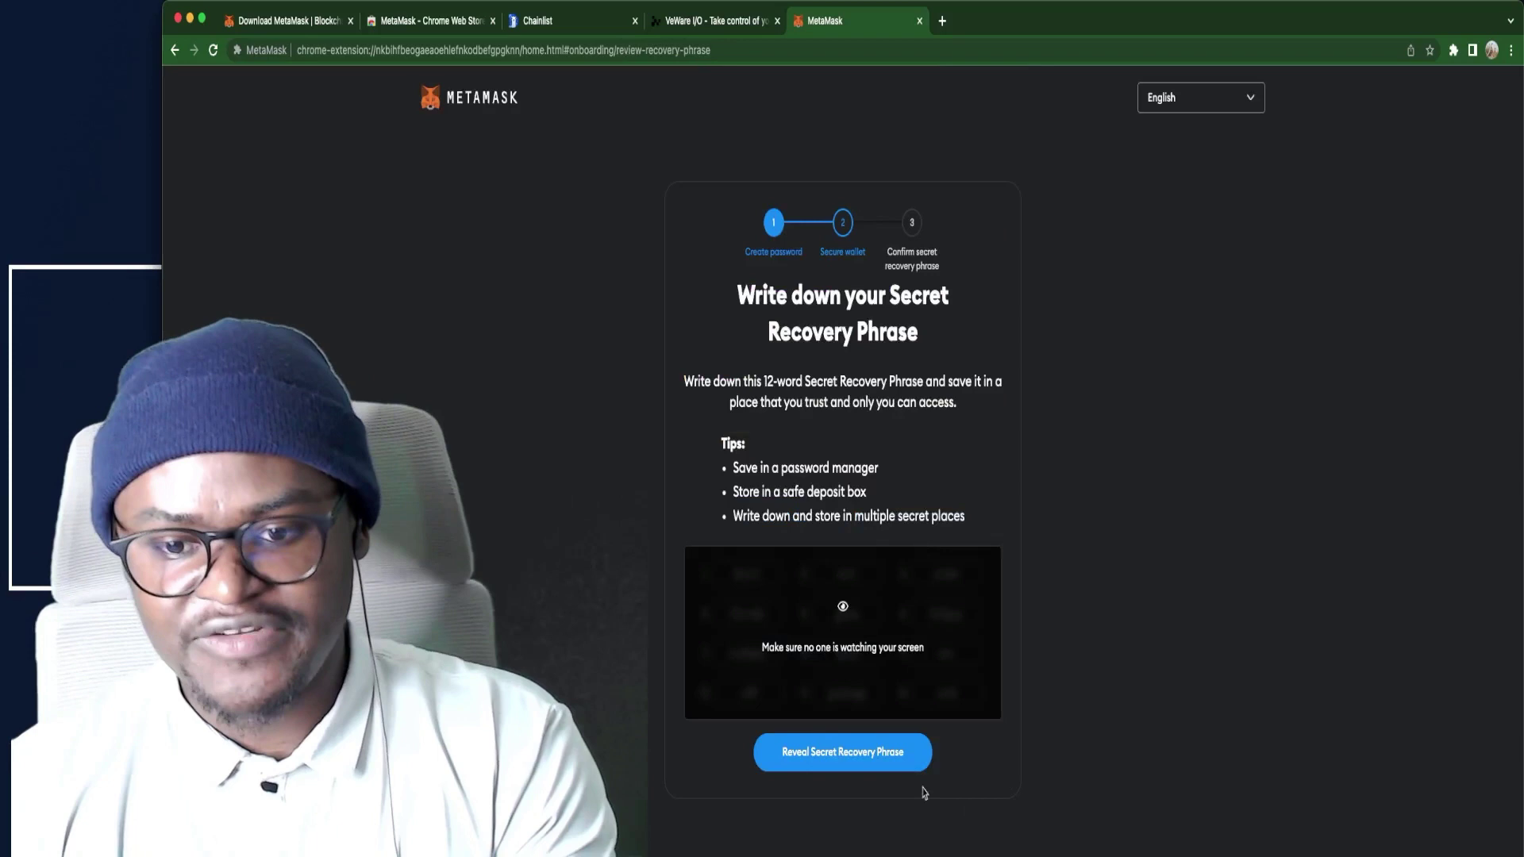
# Step: Reveal the 12-word recovery phrase, copy its first word, and make Chrome full screen
pyautogui.click(853, 761)
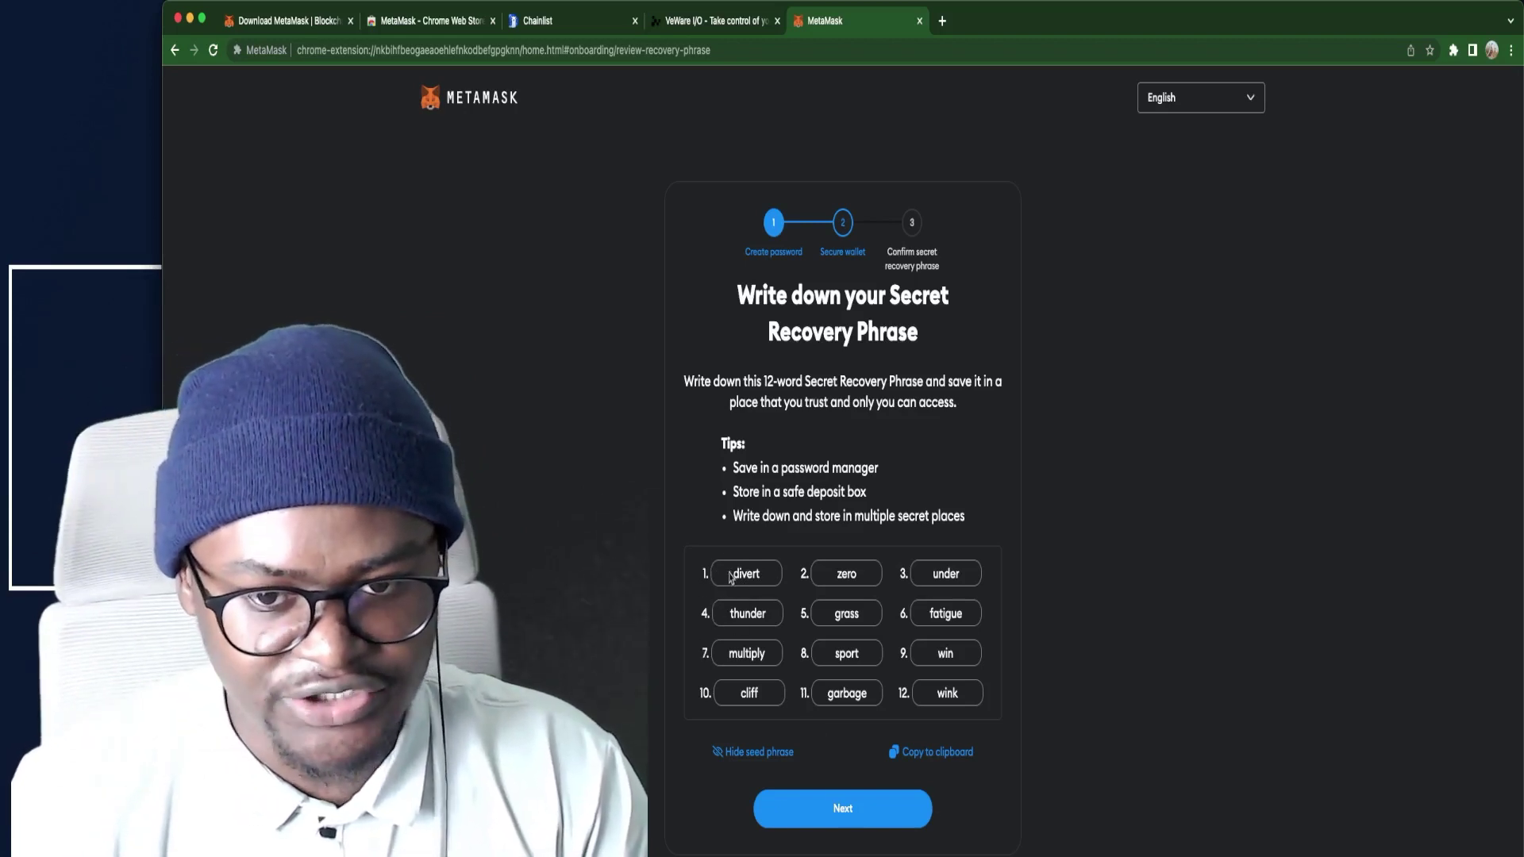
pyautogui.moveTo(730, 576); pyautogui.dragTo(764, 577)
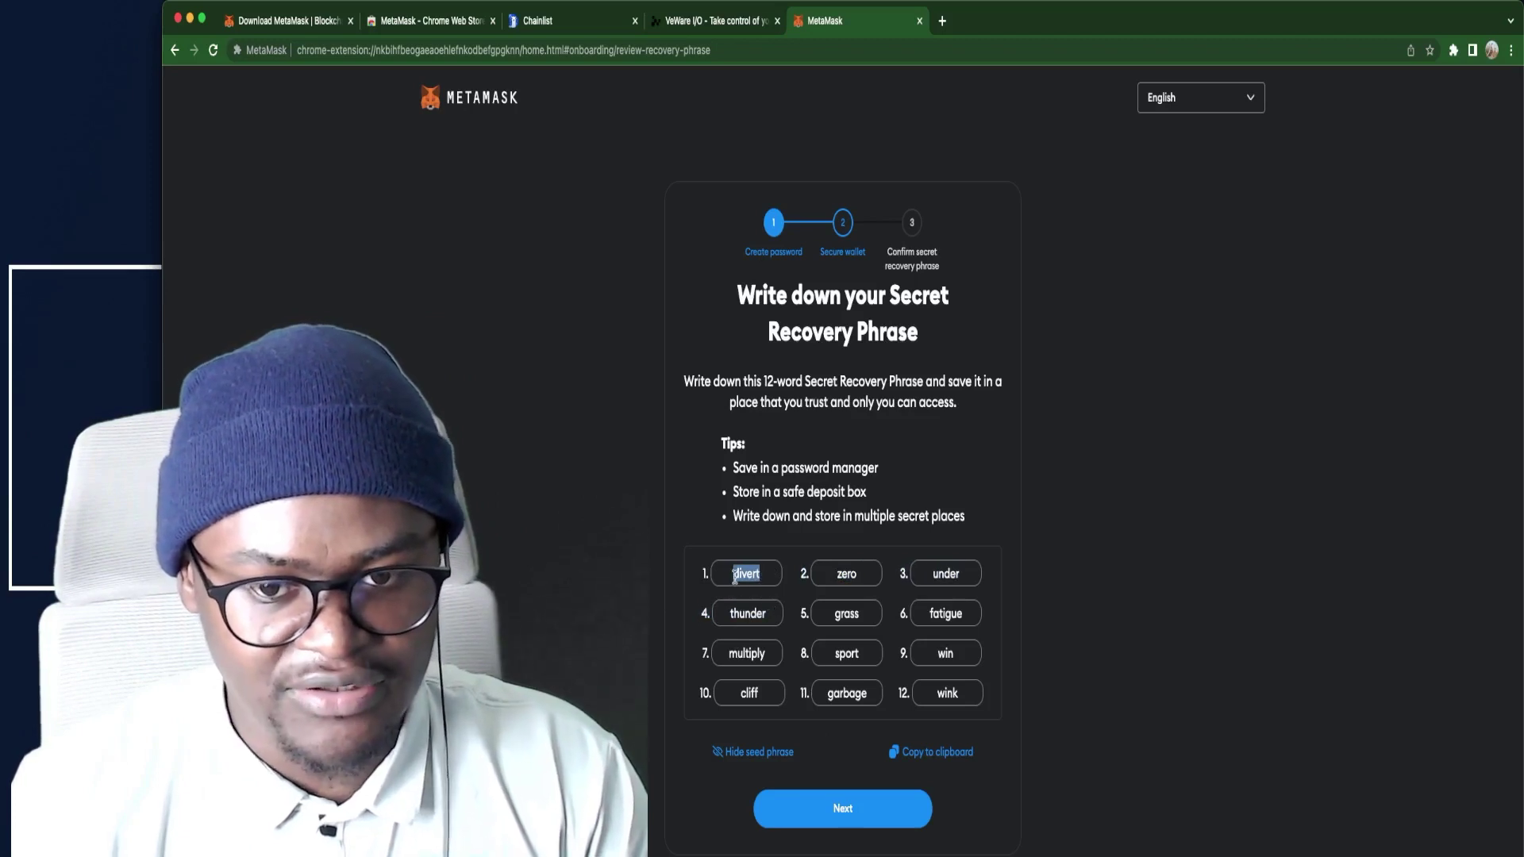
pyautogui.rightClick(745, 575)
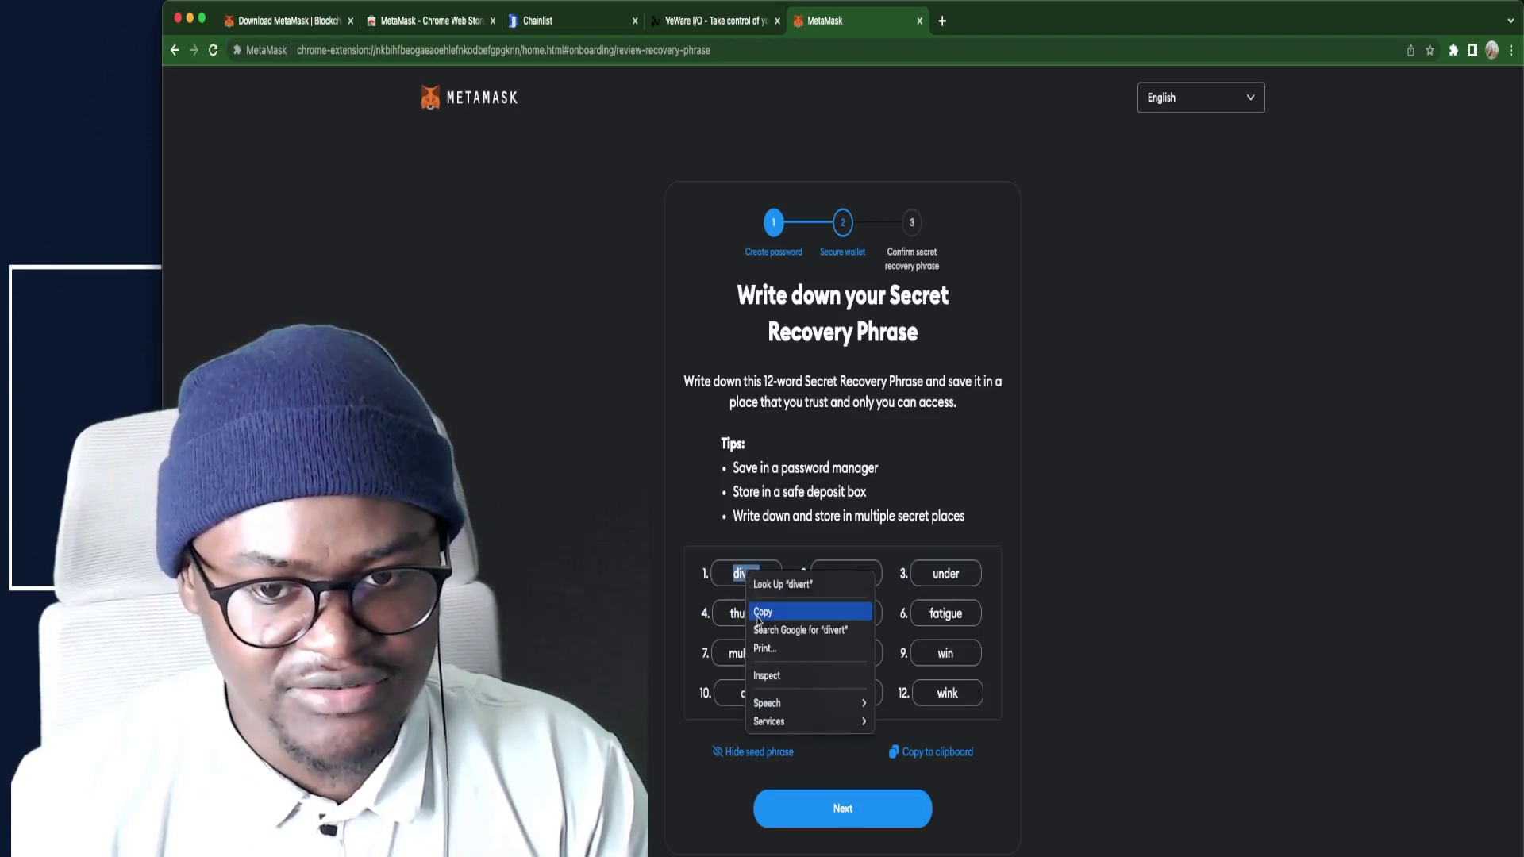
pyautogui.click(667, 571)
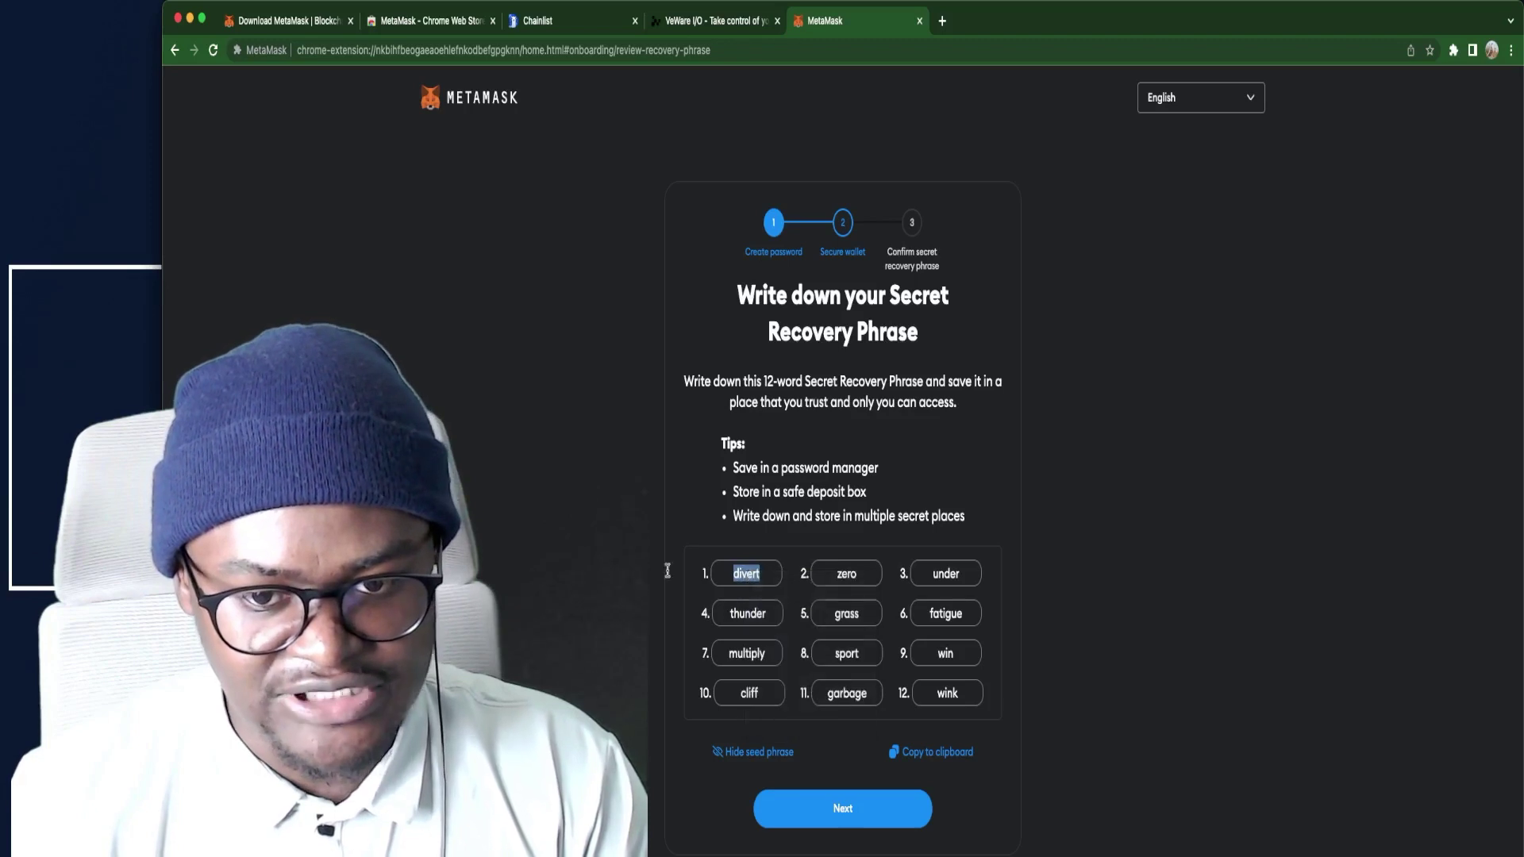
pyautogui.click(705, 544)
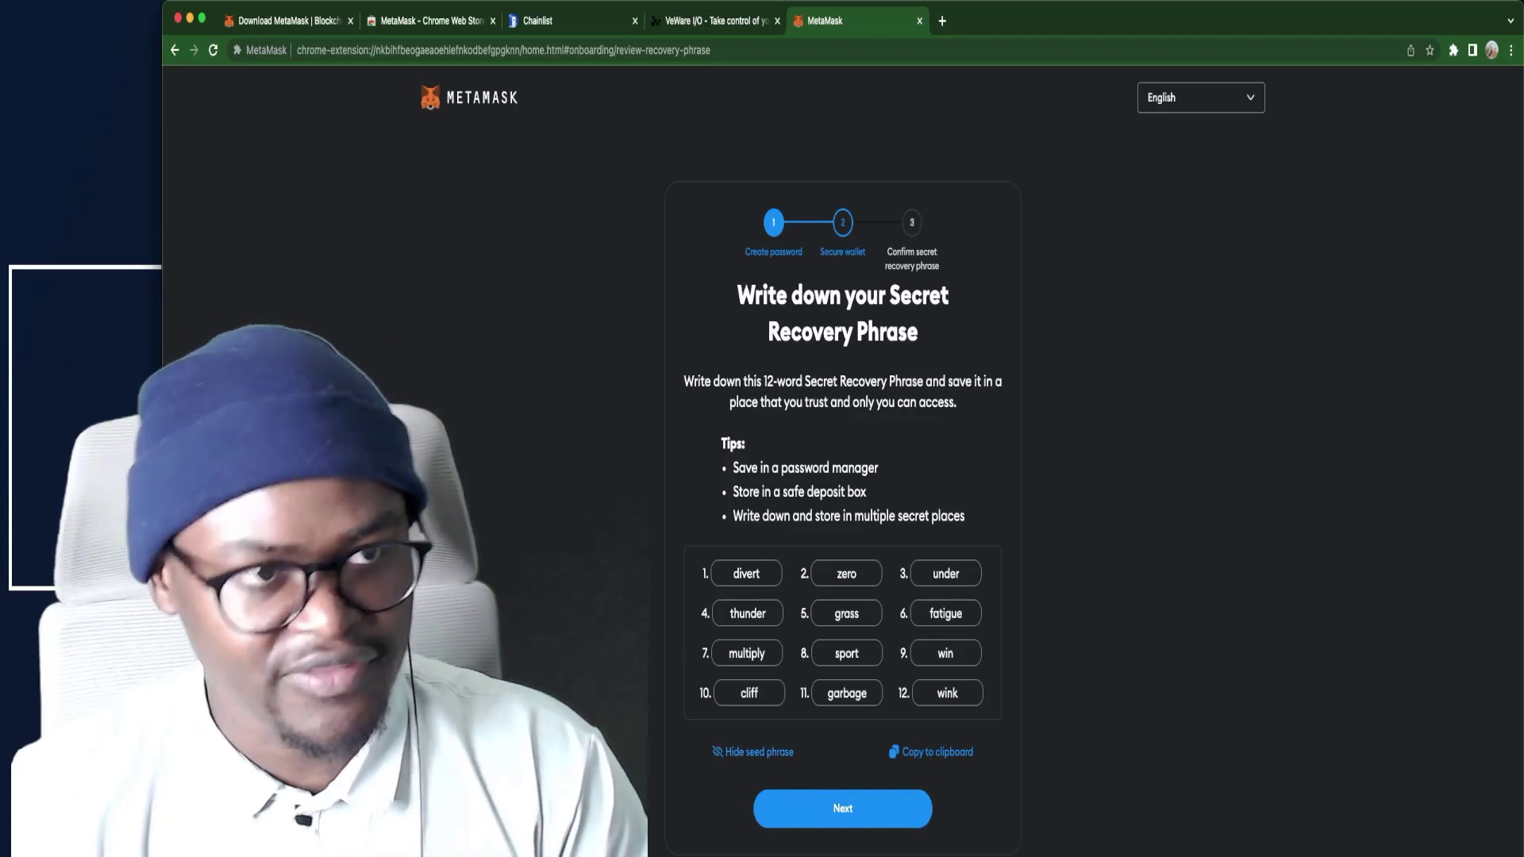
pyautogui.click(201, 18)
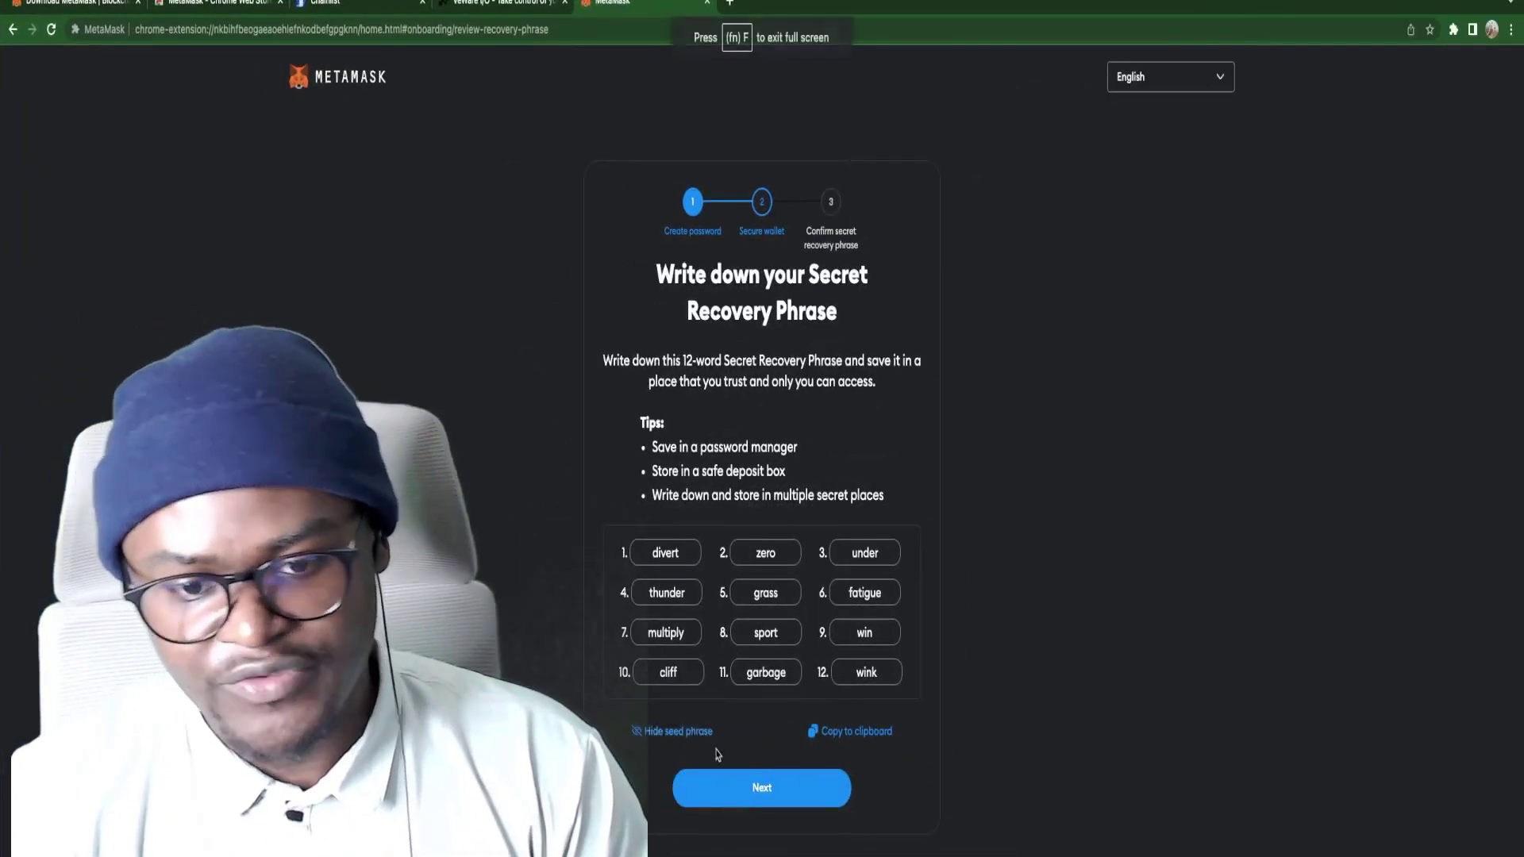
# Step: Fill in the missing fourth and eighth recovery words and confirm the phrase
pyautogui.click(777, 797)
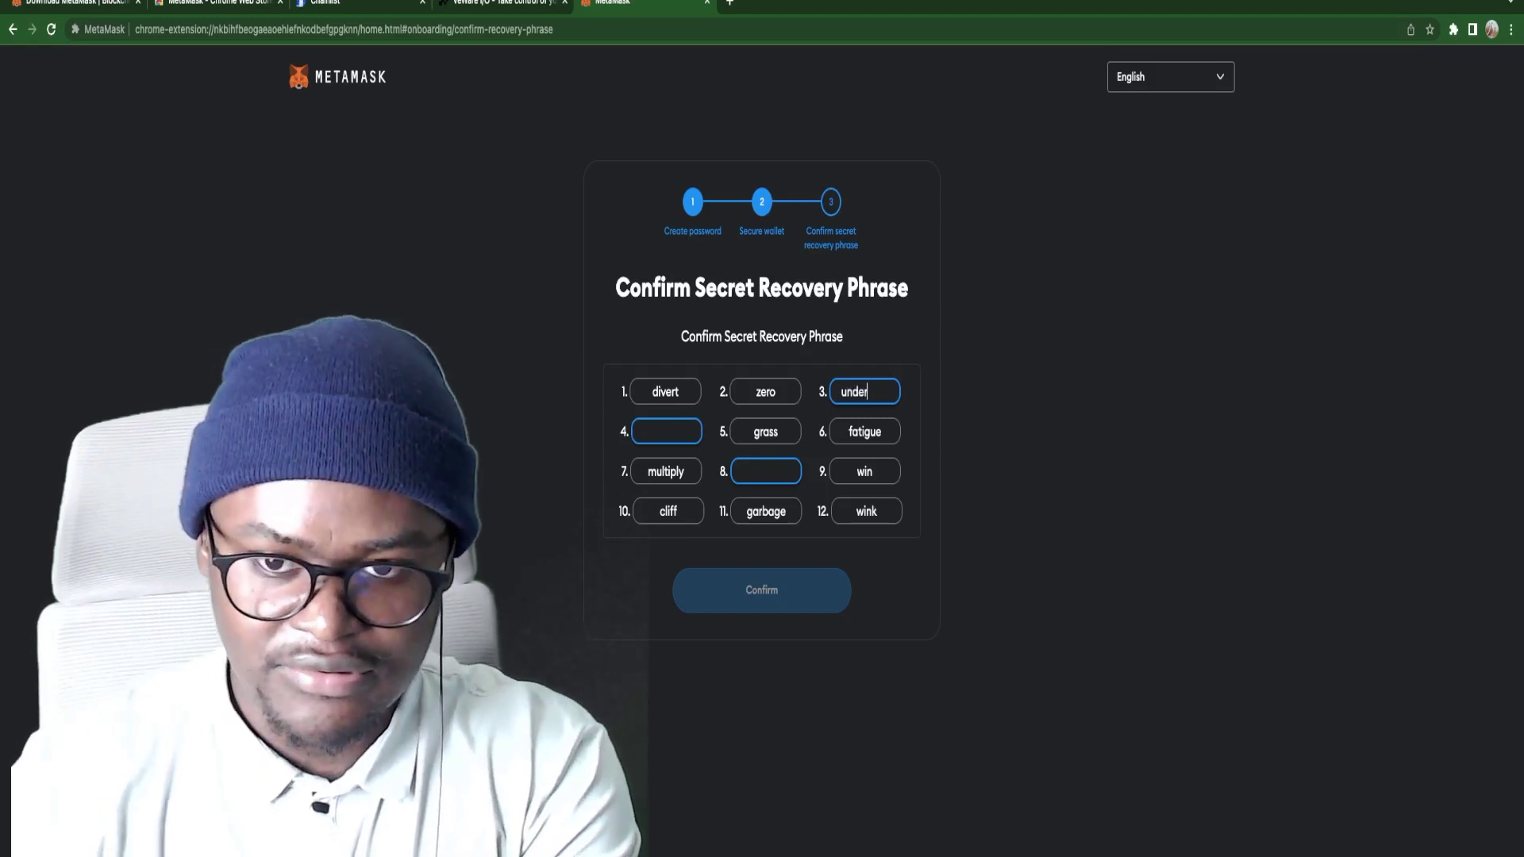
pyautogui.click(661, 432)
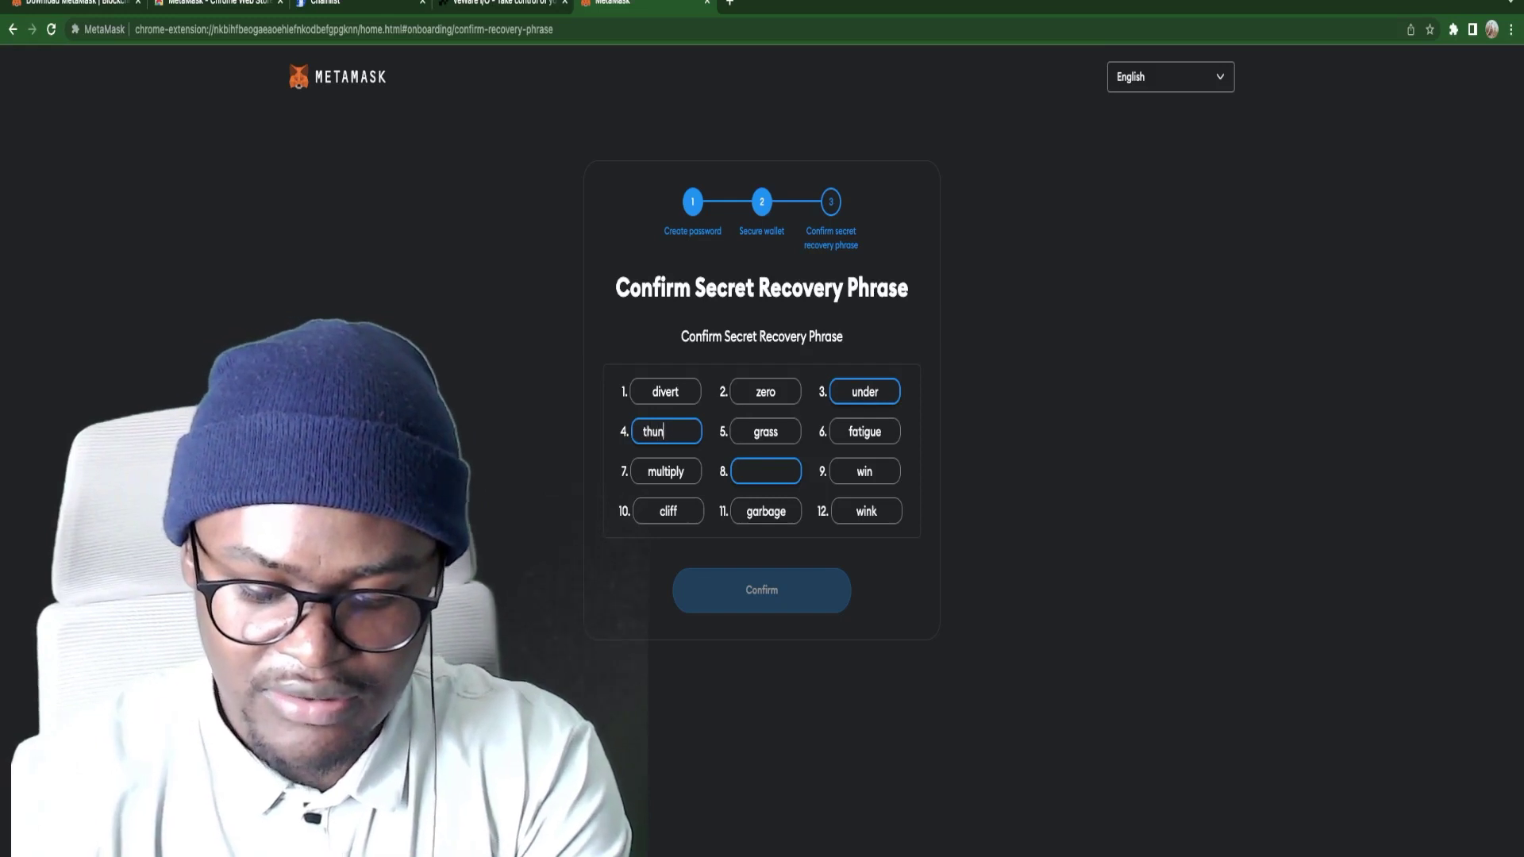
pyautogui.click(761, 469)
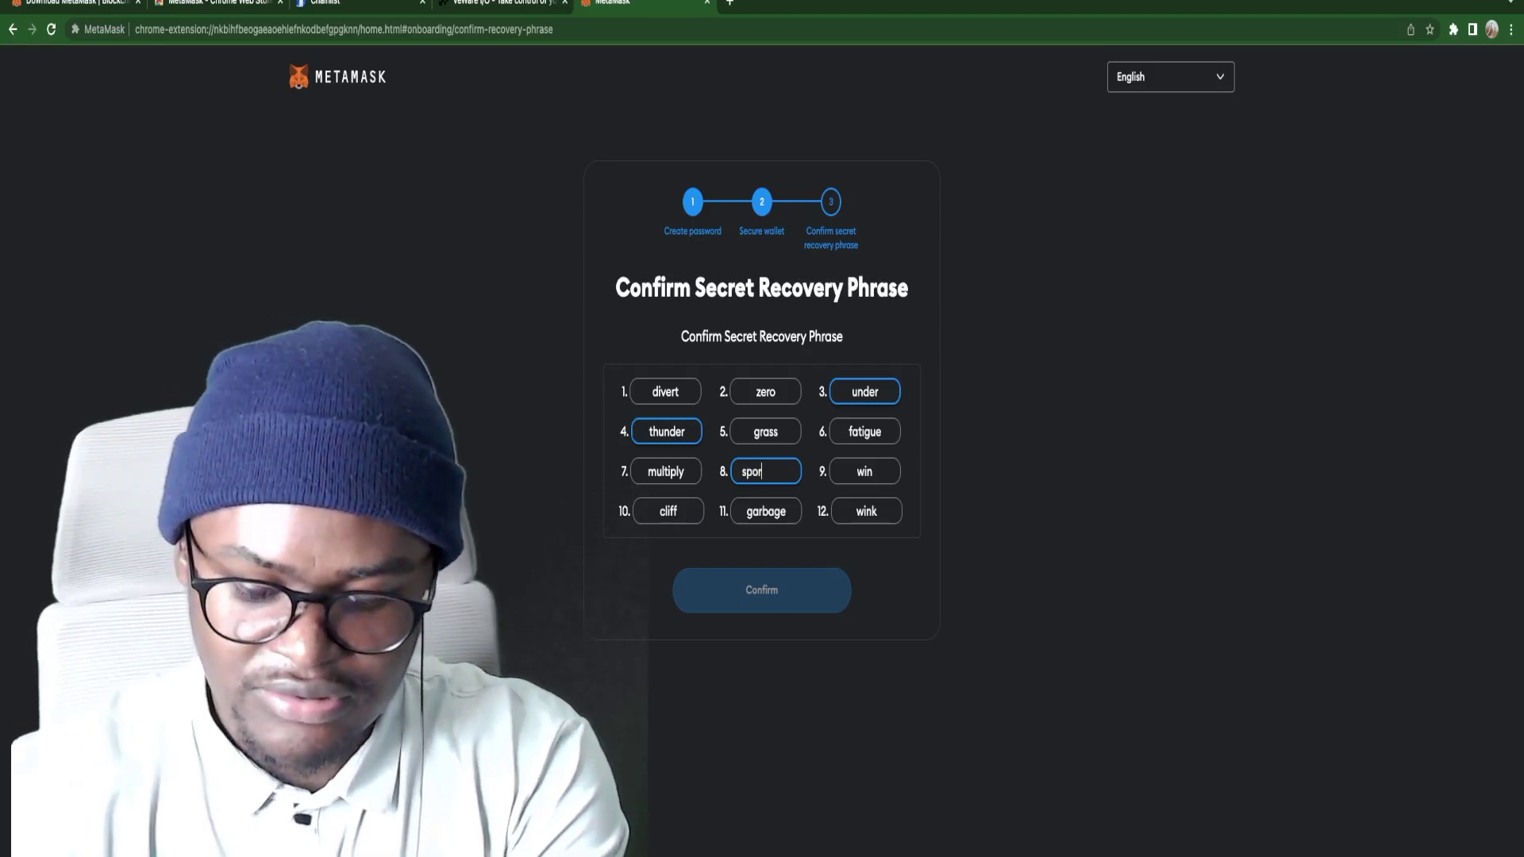
pyautogui.click(762, 589)
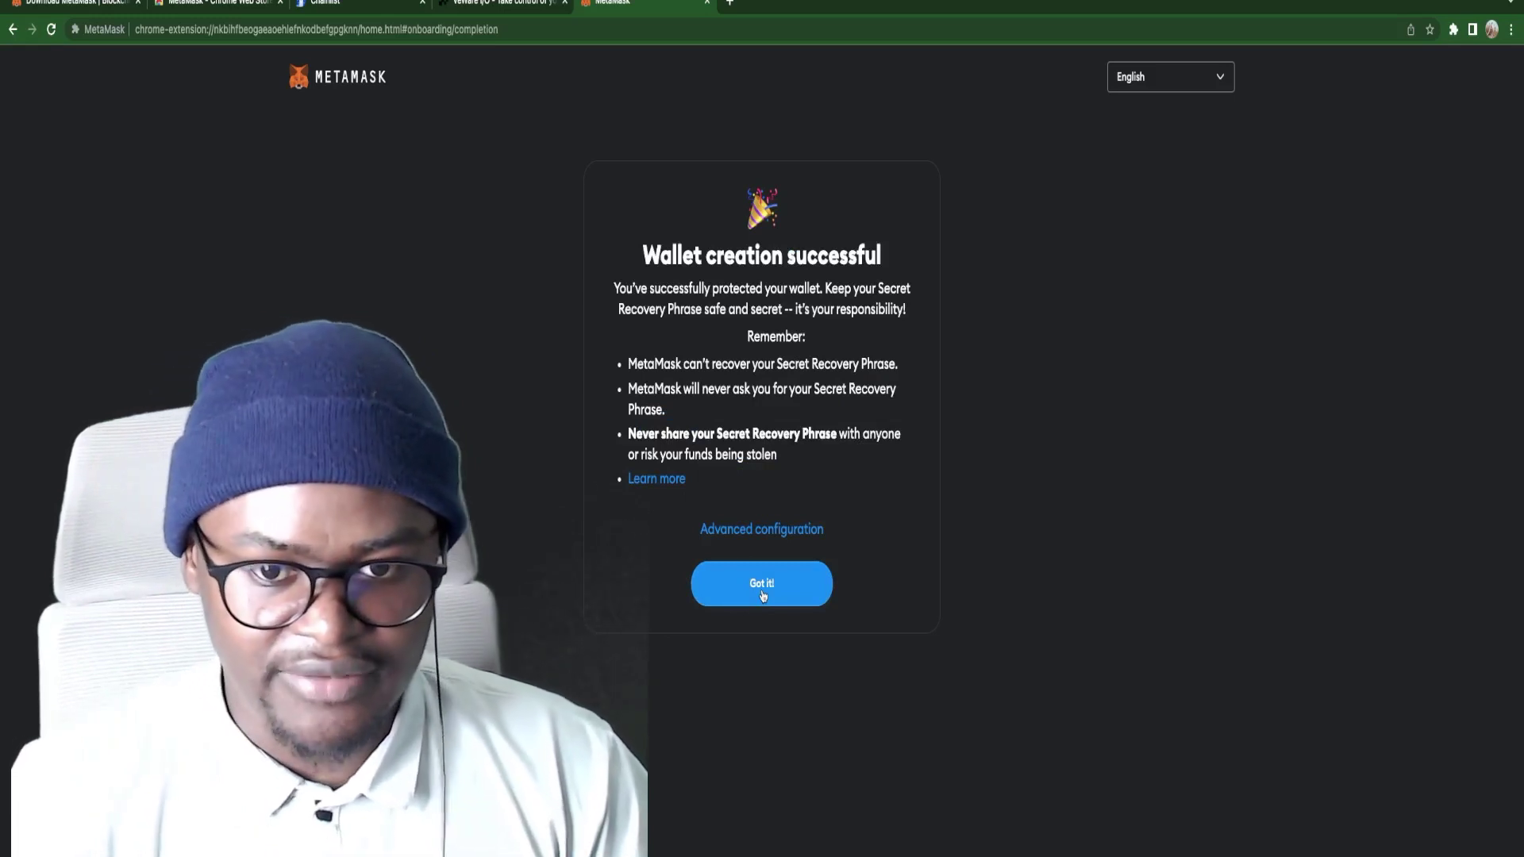
# Step: Finish the Got it!, Next and Done onboarding screens and dismiss the New! portfolio notice
pyautogui.click(762, 587)
pyautogui.click(771, 633)
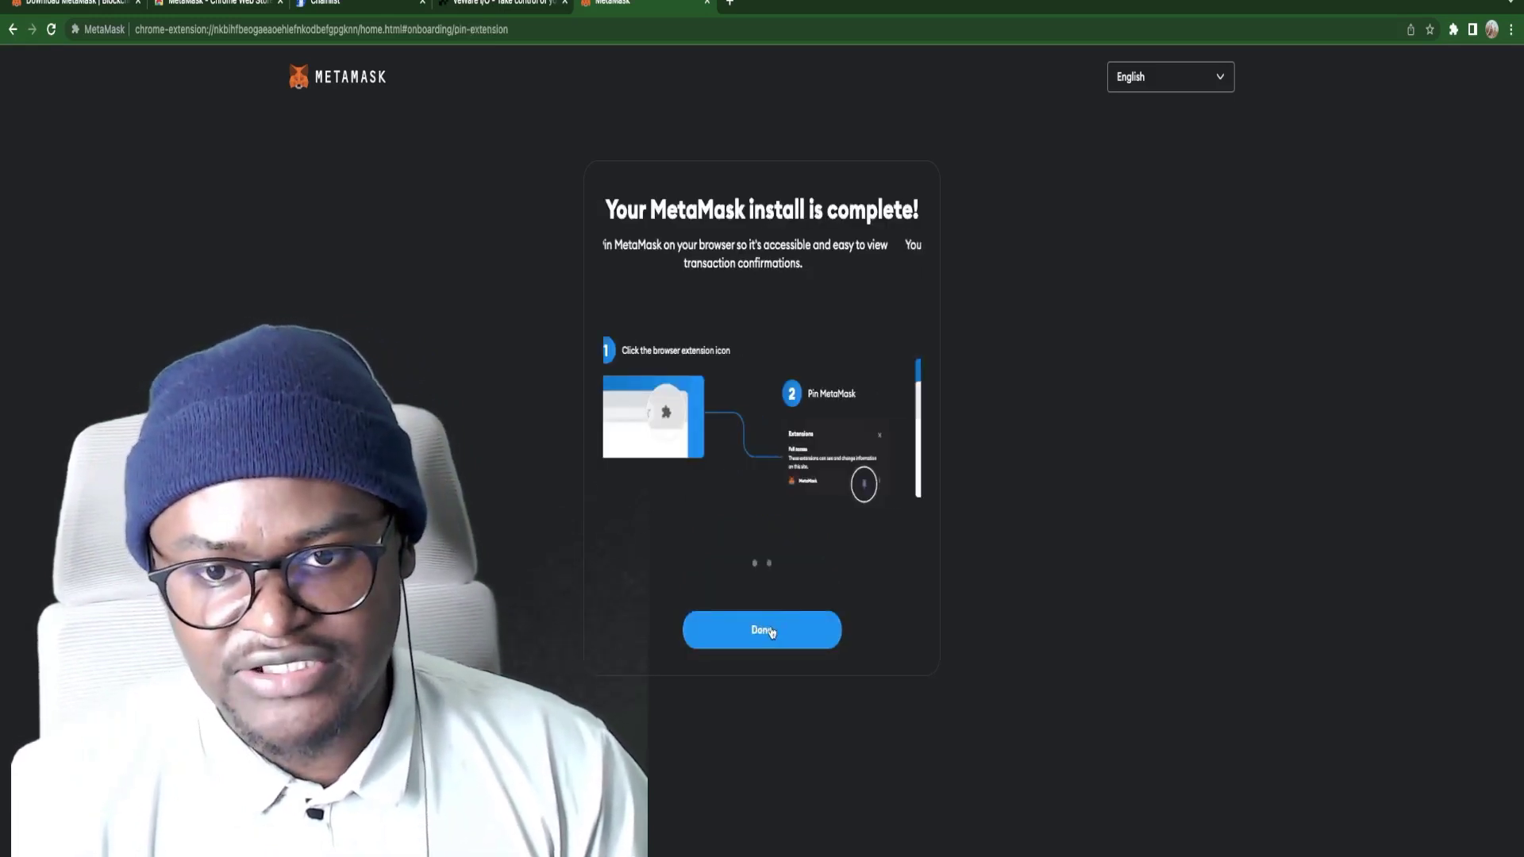
pyautogui.click(762, 631)
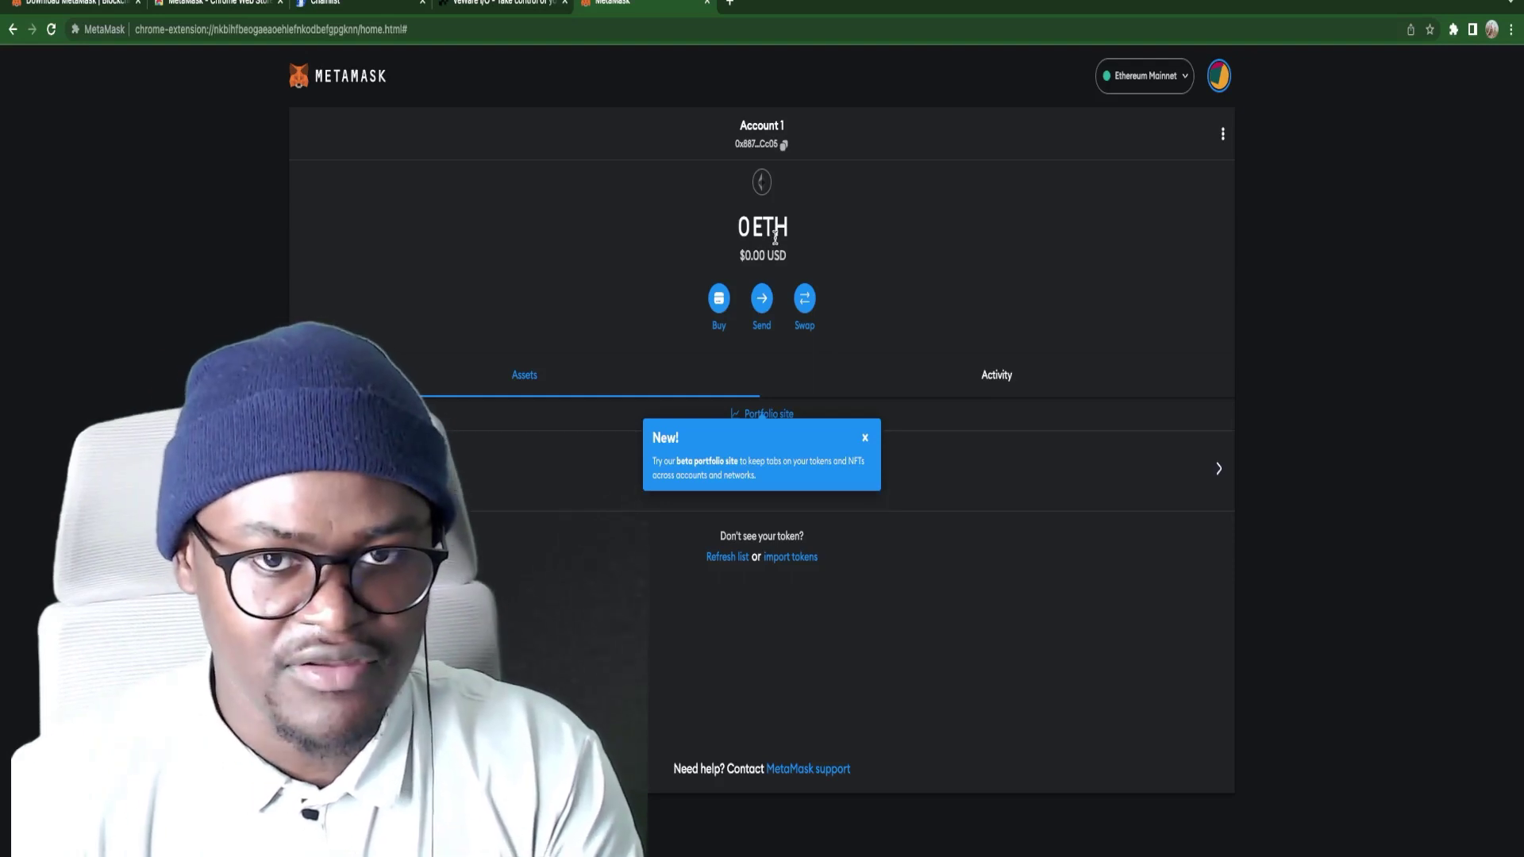
pyautogui.click(866, 441)
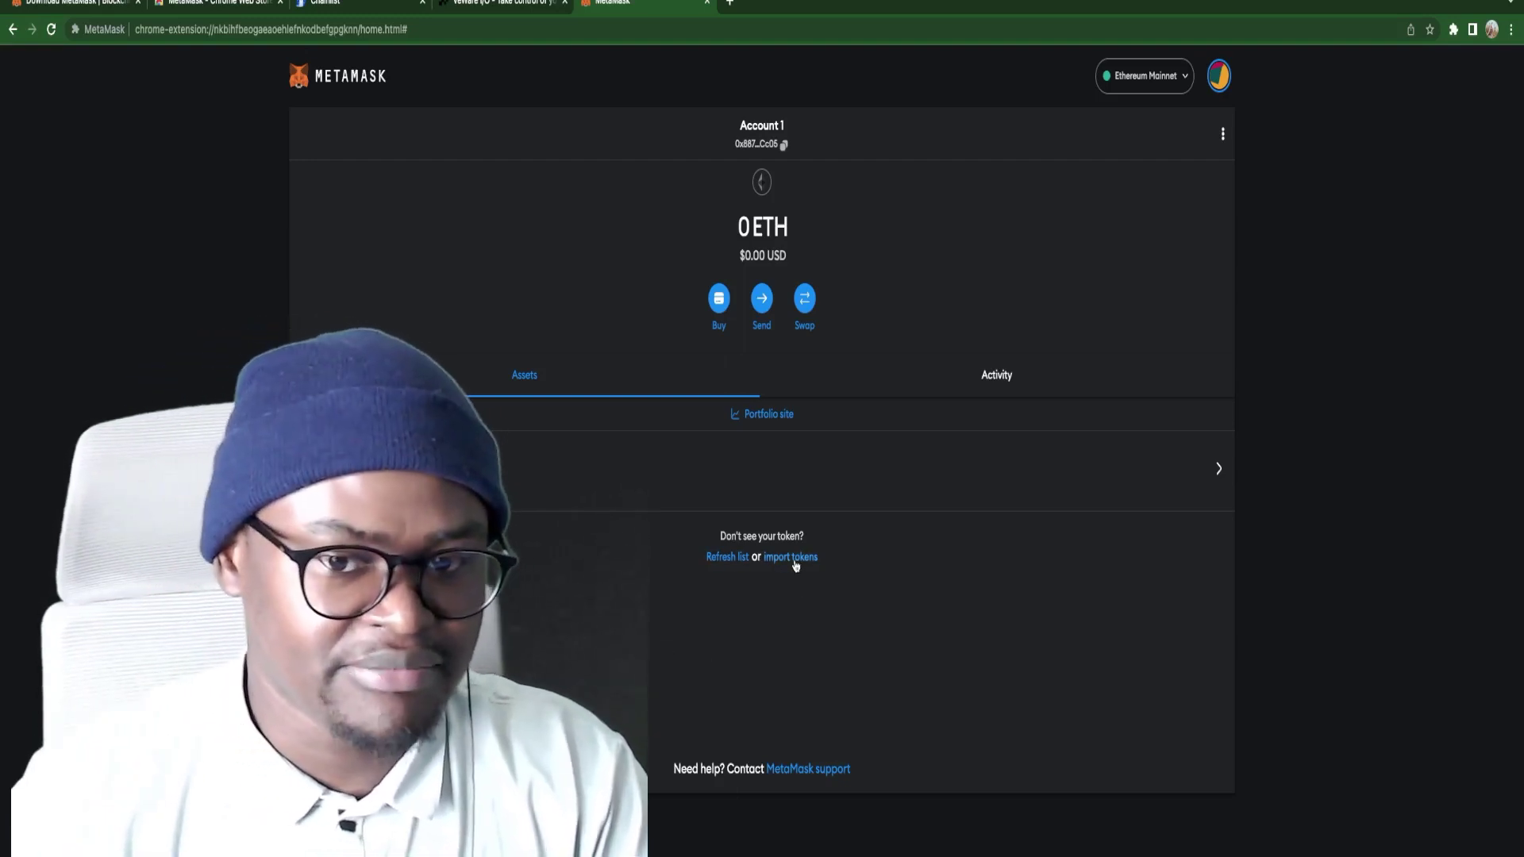
# Step: Search tokens for 'usdt' and import Tether USD (USDT) into Account 1
pyautogui.click(795, 561)
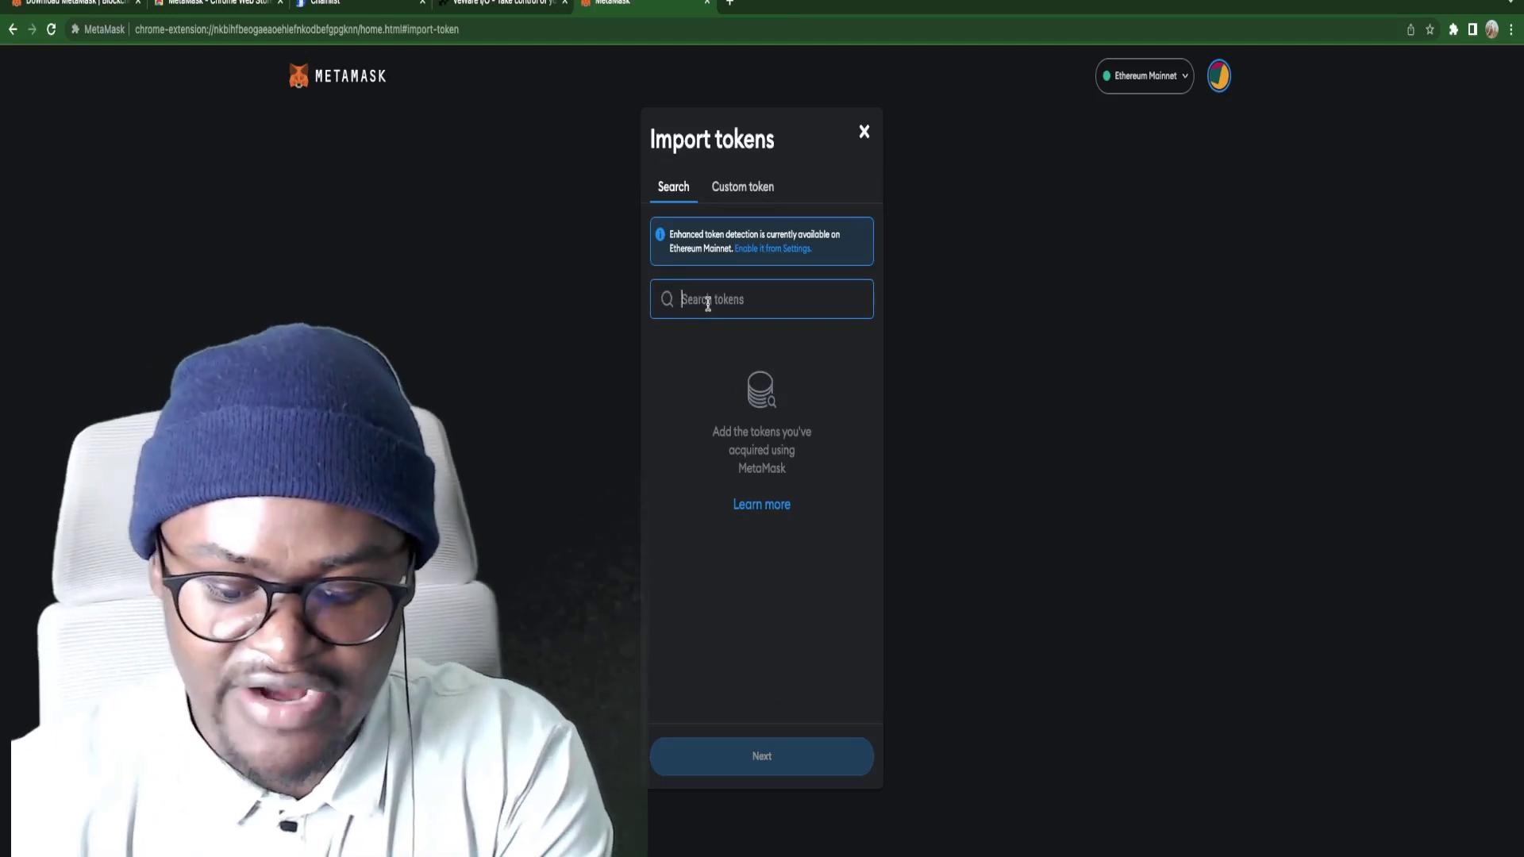
pyautogui.write('ud')
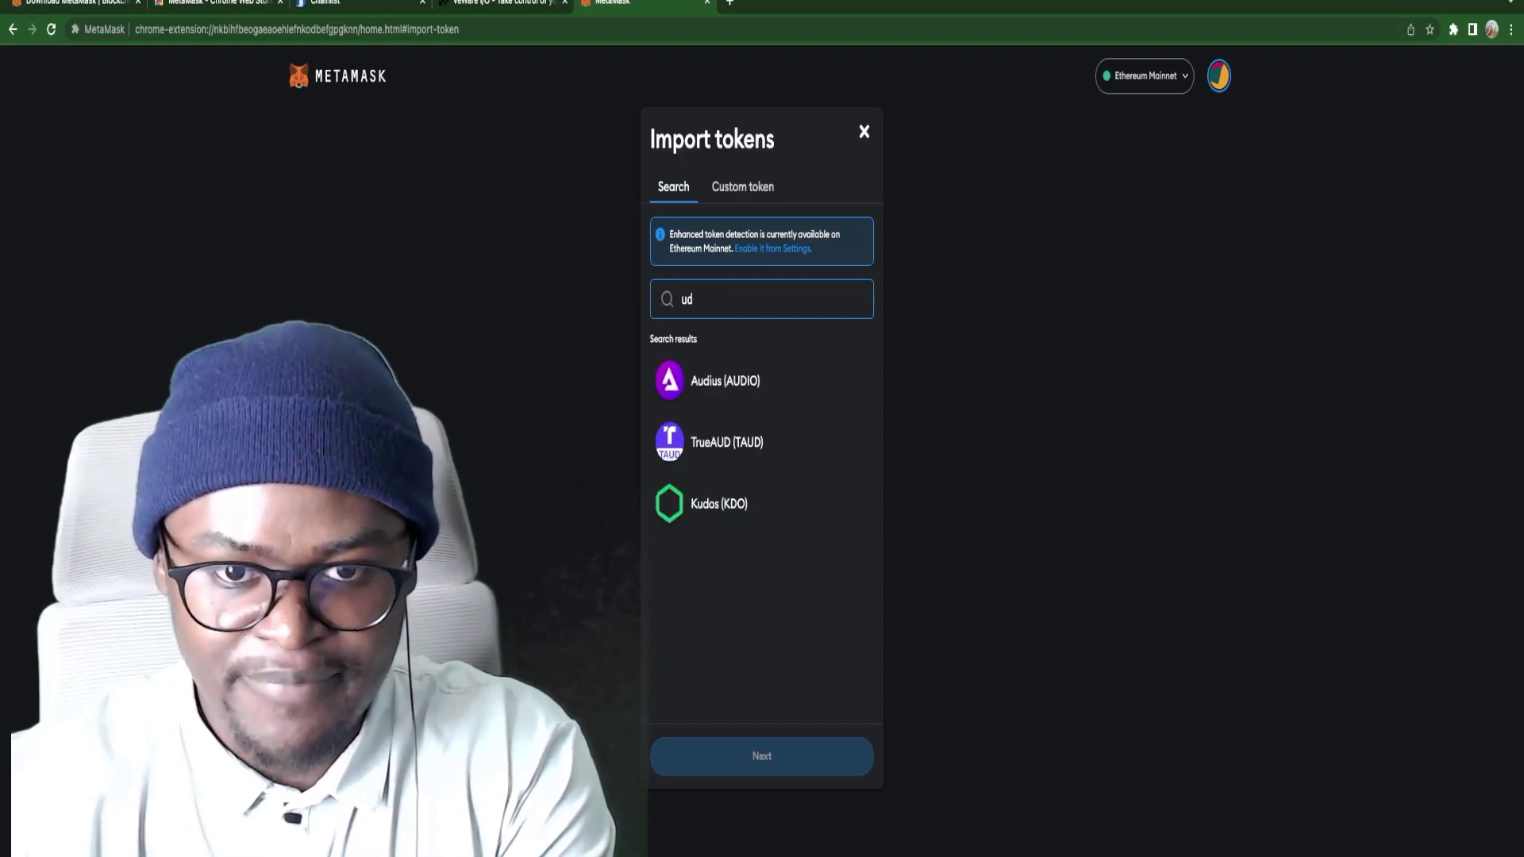
pyautogui.press('BackSpace')
pyautogui.write('sdt')
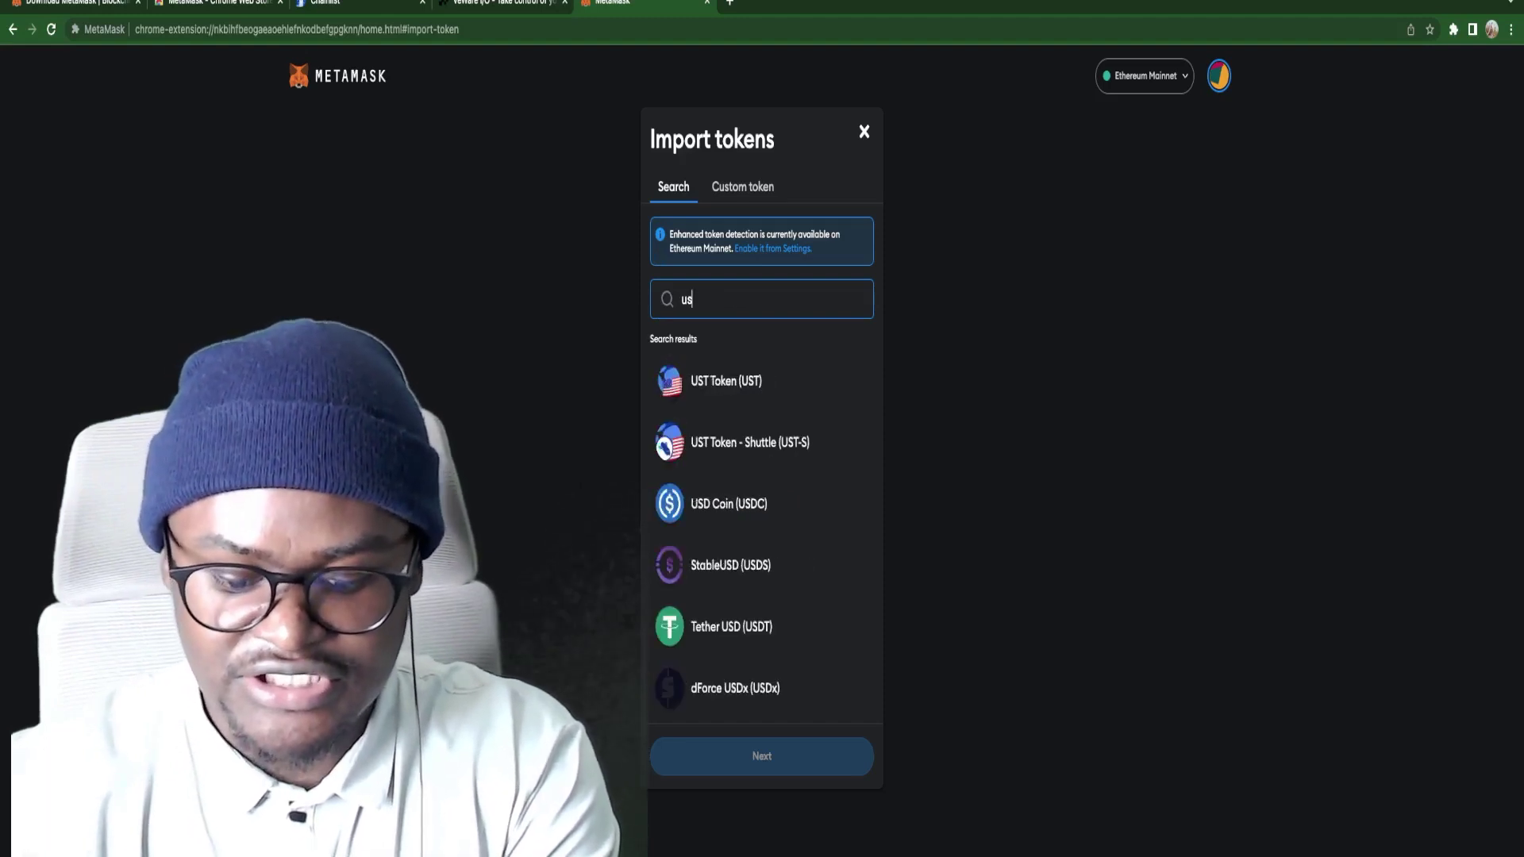
pyautogui.click(757, 388)
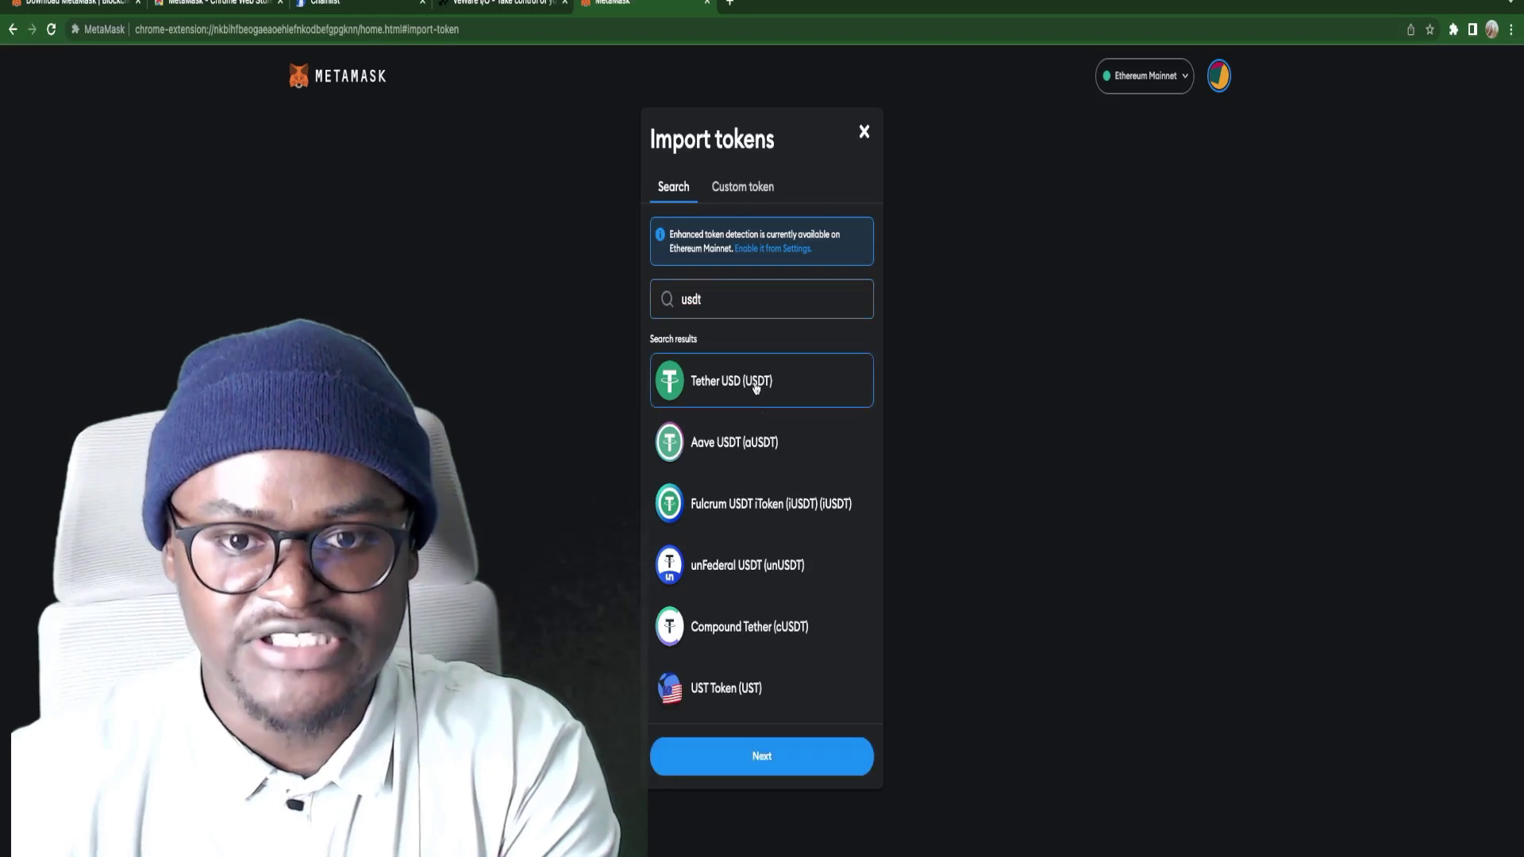
pyautogui.click(762, 758)
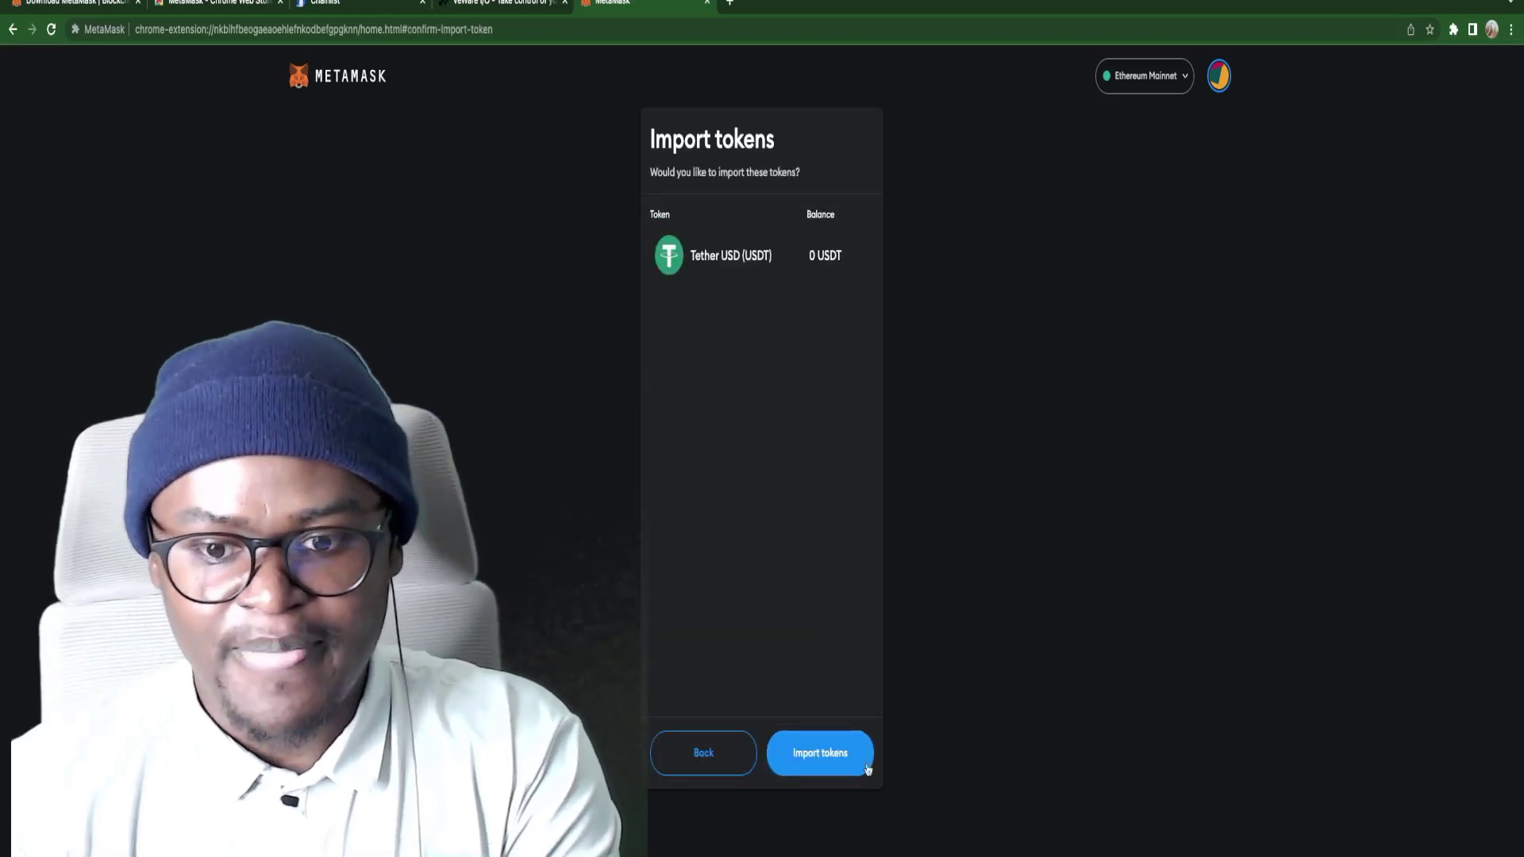
pyautogui.click(832, 767)
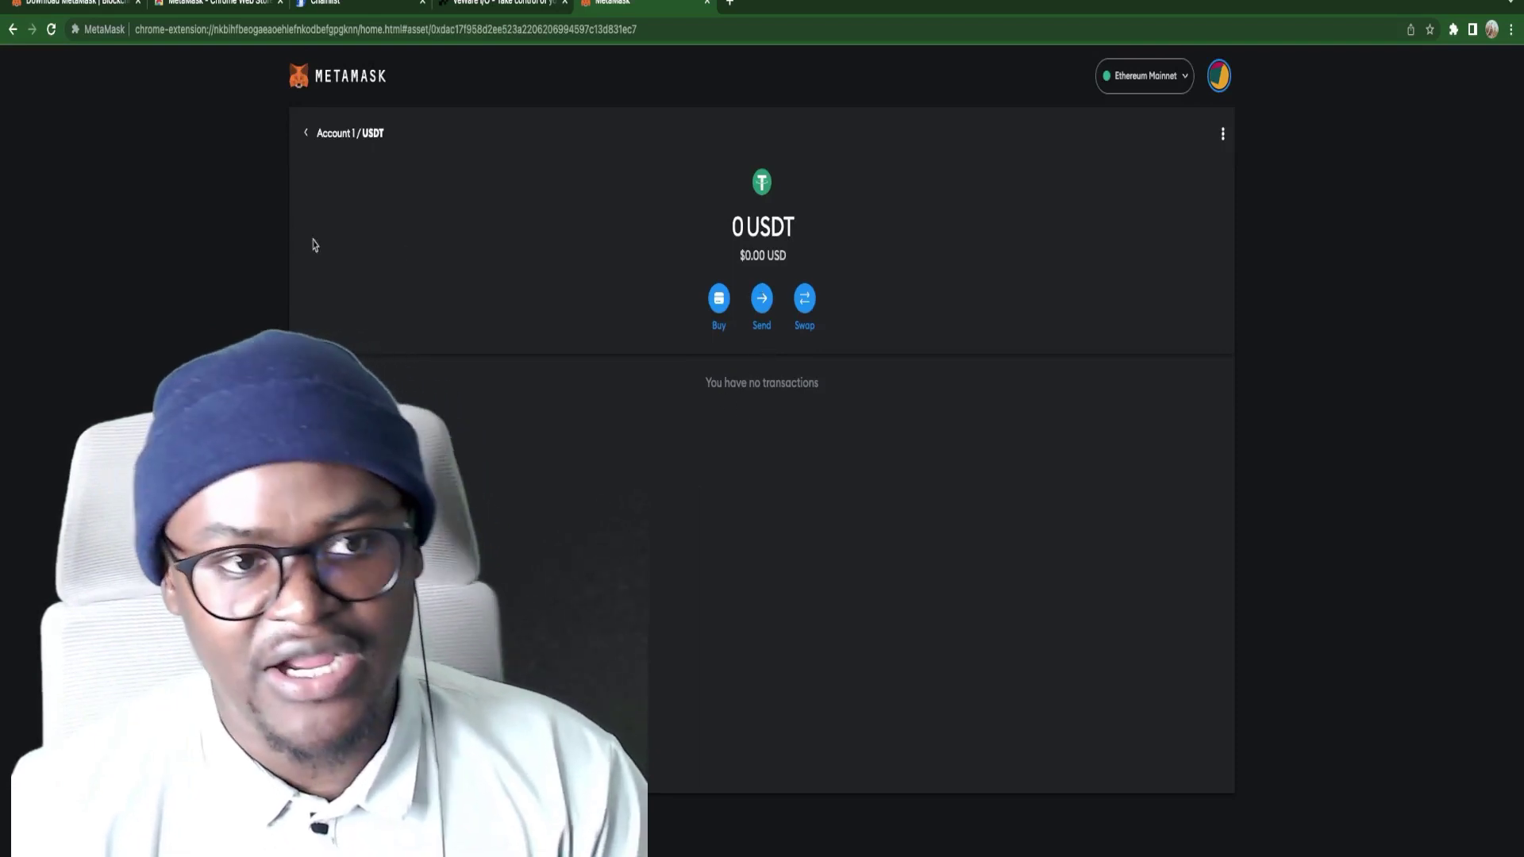
# Step: Leave the USDT page and view Account 1's Activity list, which shows no transactions
pyautogui.click(307, 135)
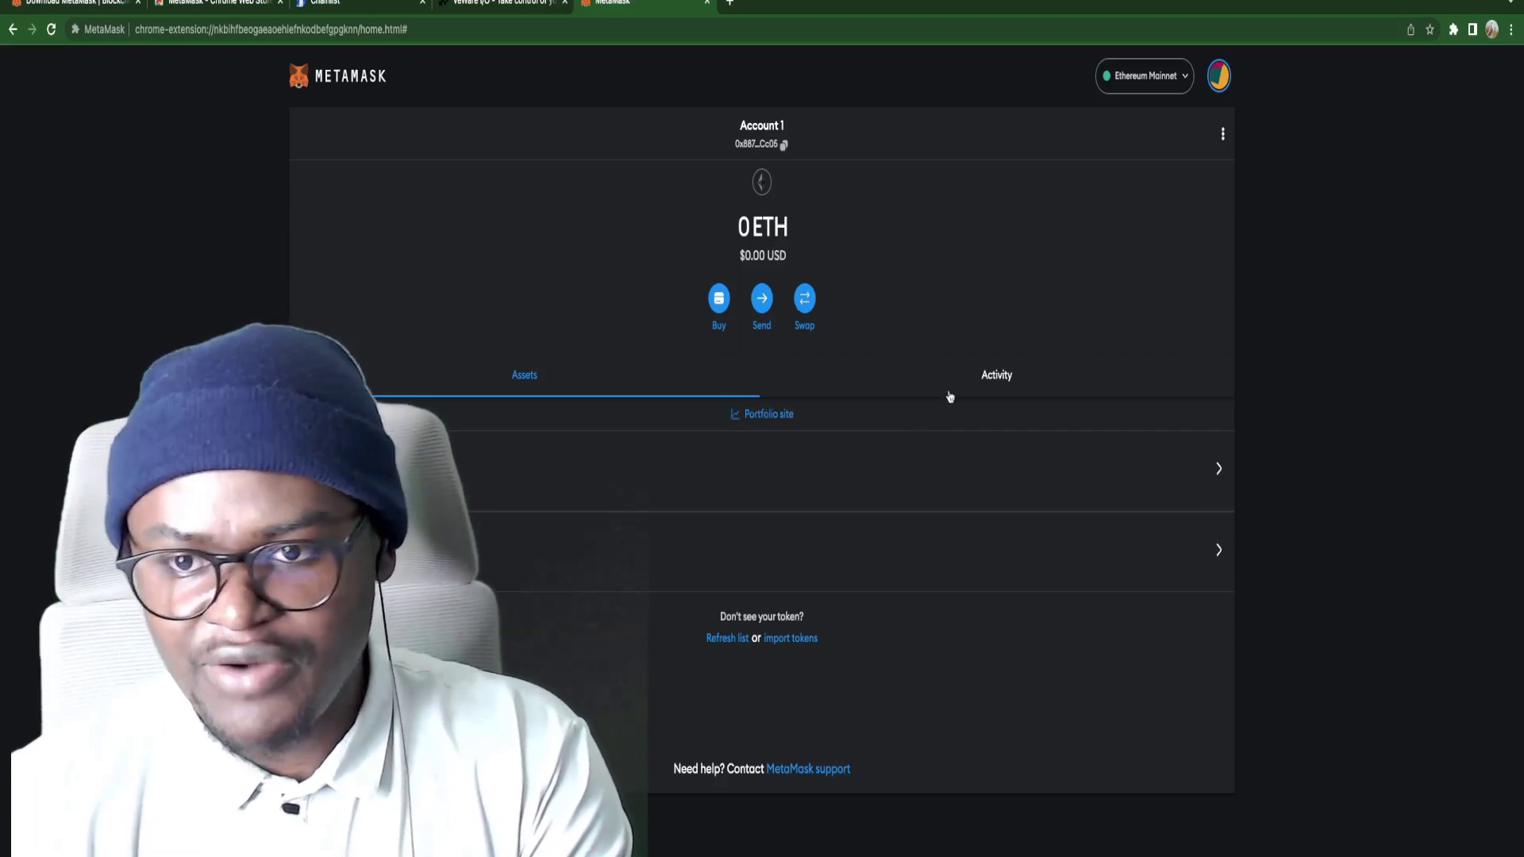
pyautogui.click(997, 377)
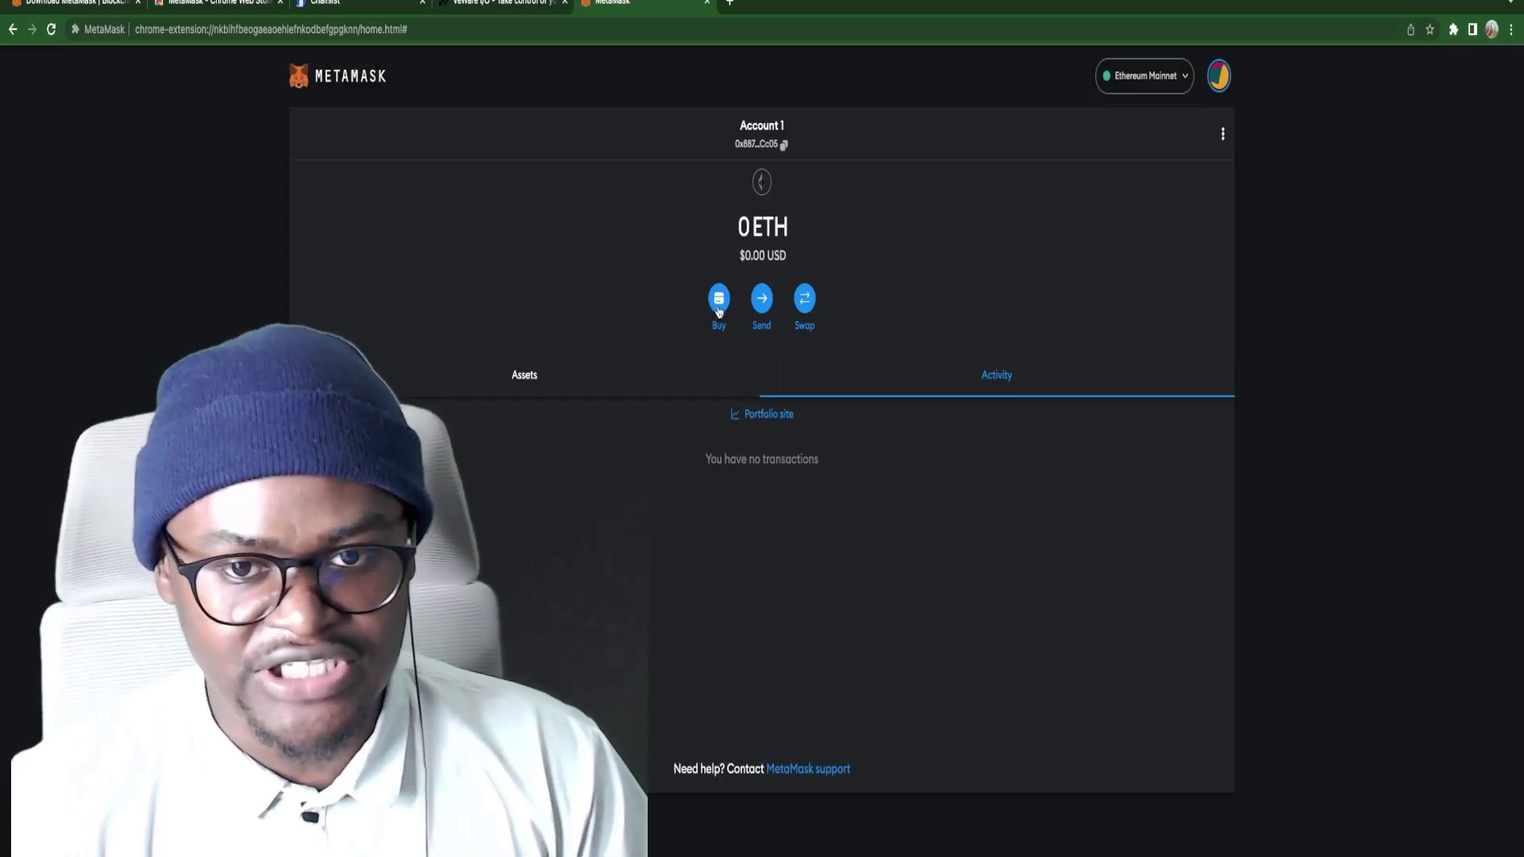
pyautogui.click(719, 305)
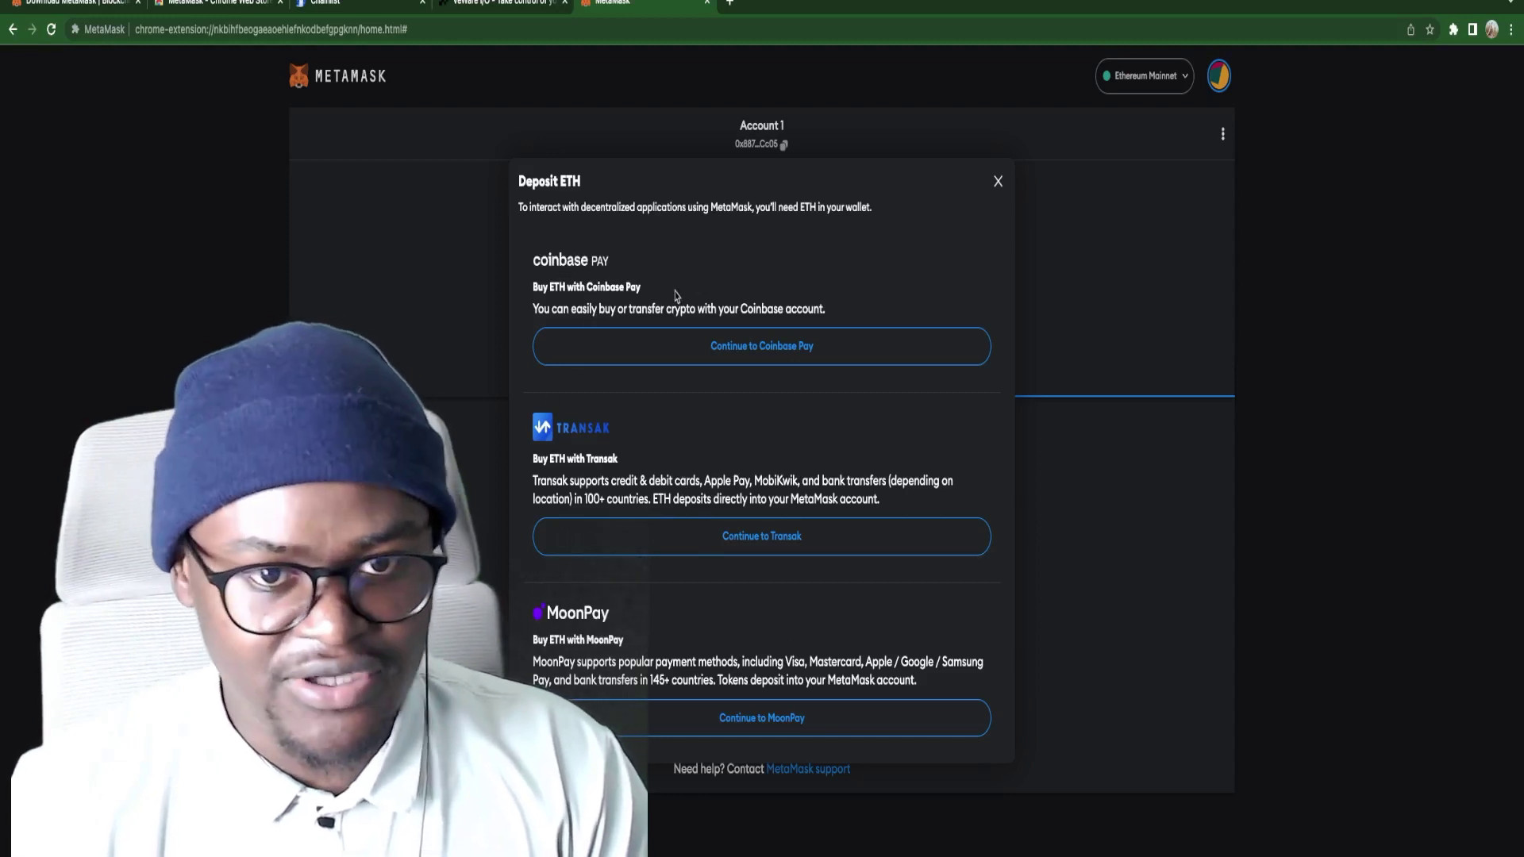
pyautogui.click(762, 349)
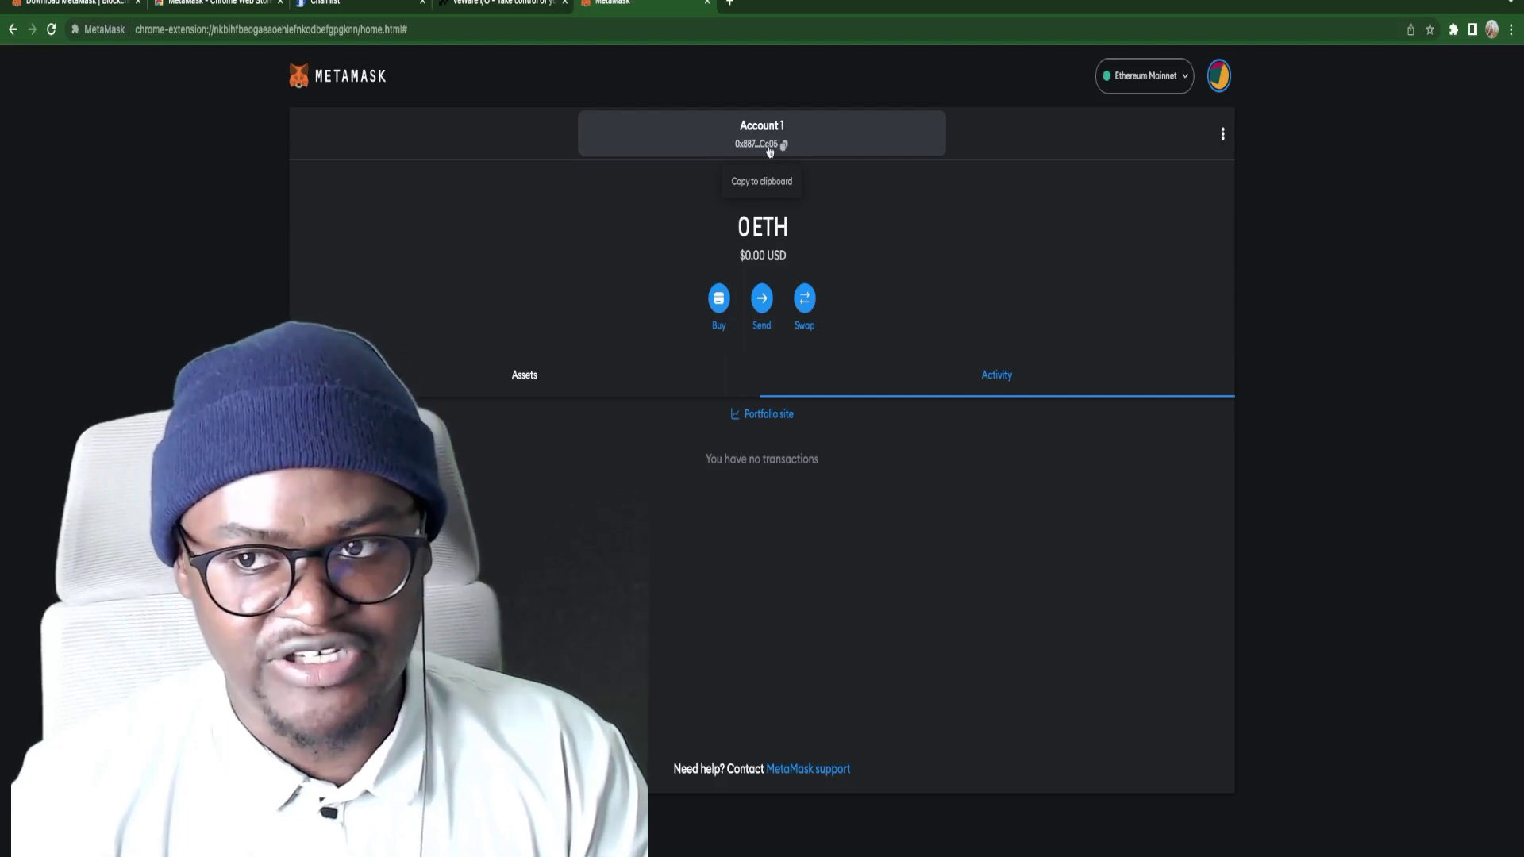
# Step: Add and approve Arbitrum One from the popular networks, then return to the Add network list
pyautogui.click(1183, 77)
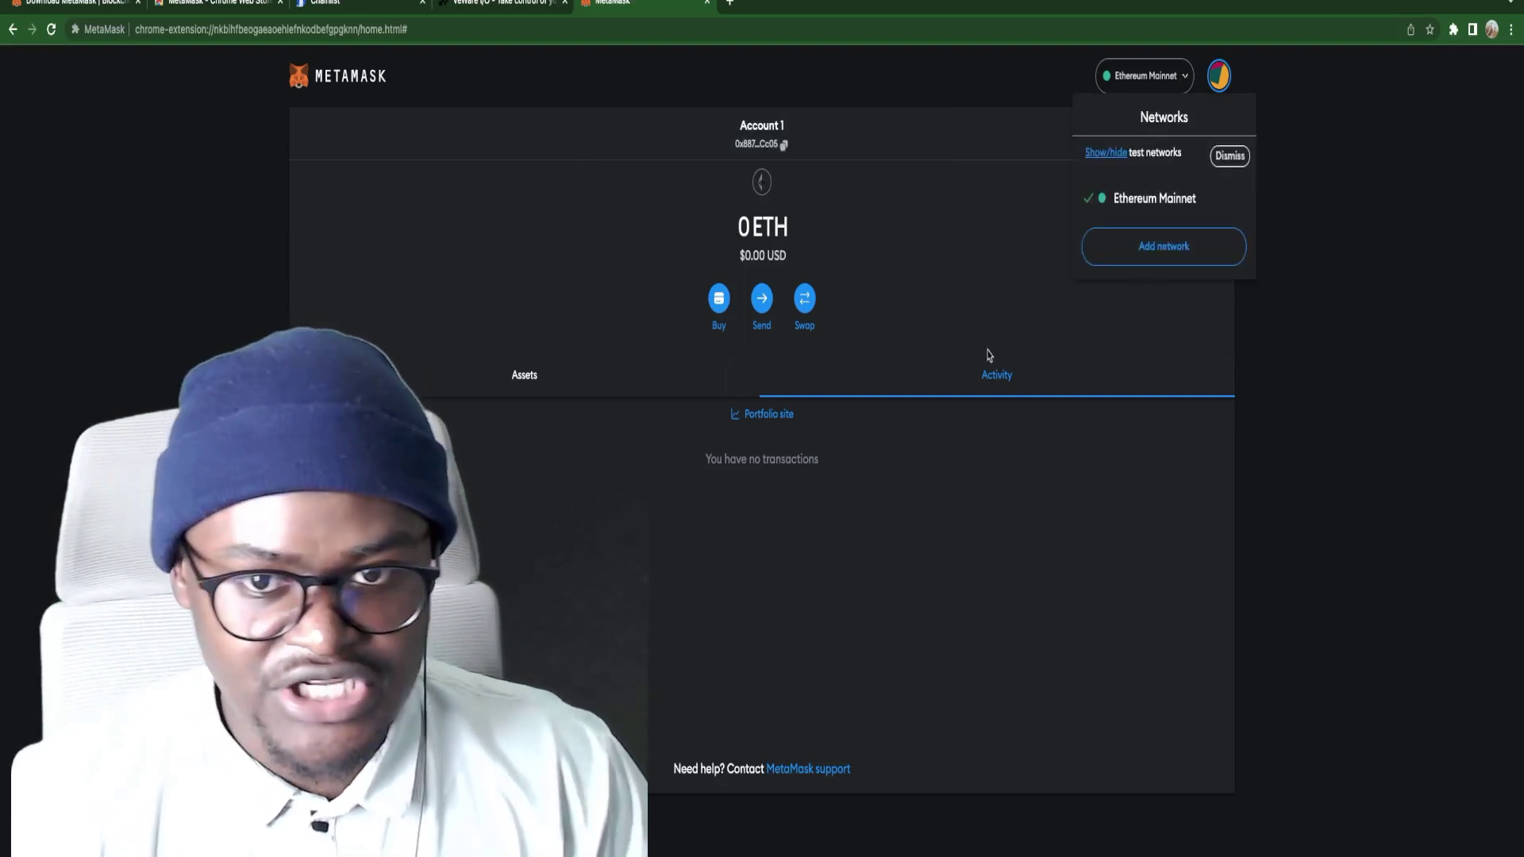
pyautogui.click(1142, 248)
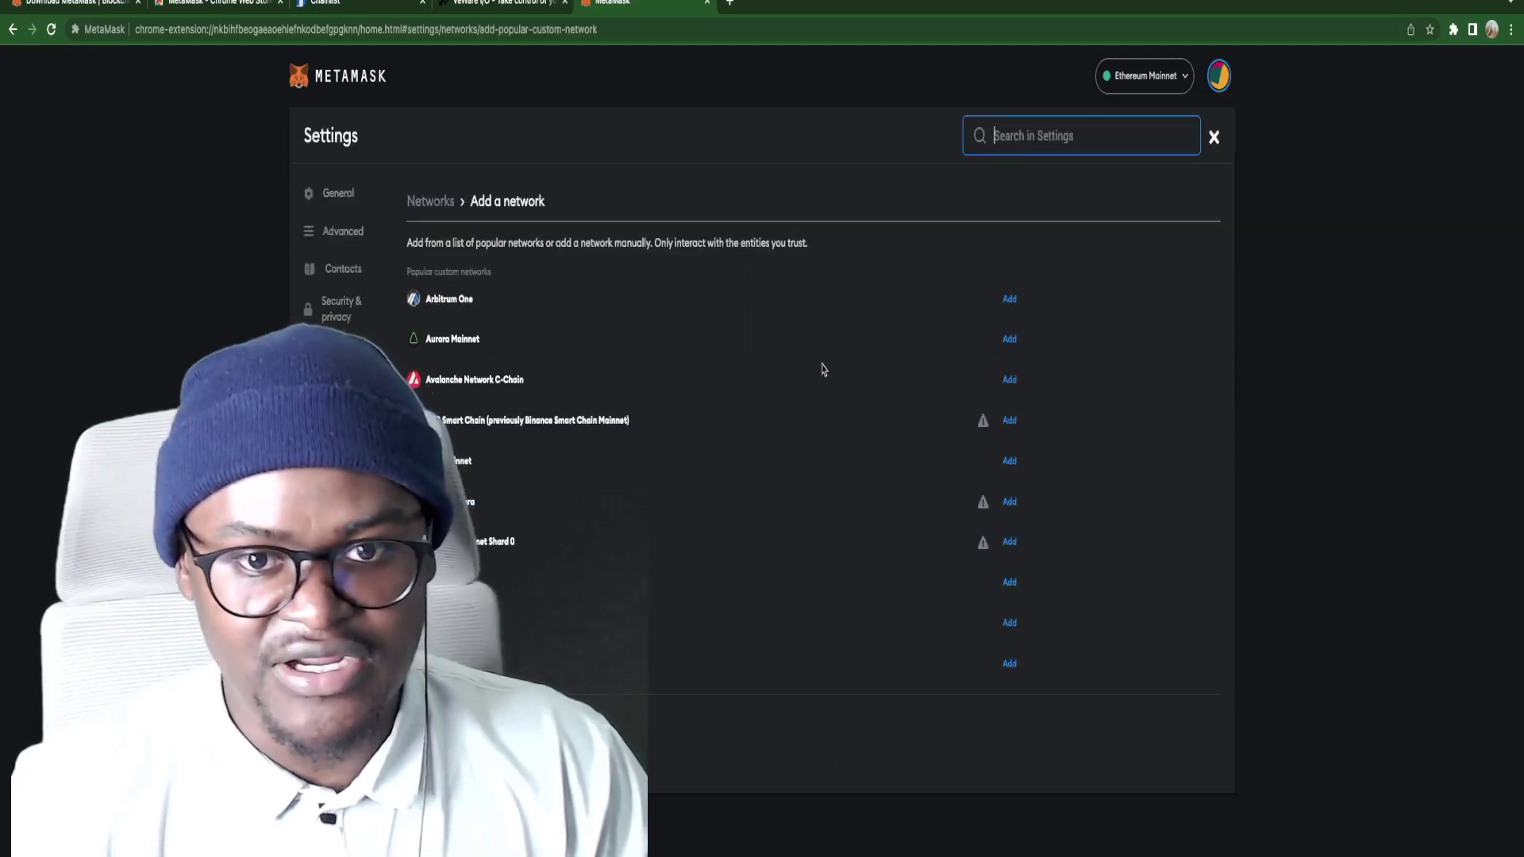
pyautogui.click(1008, 301)
pyautogui.click(803, 665)
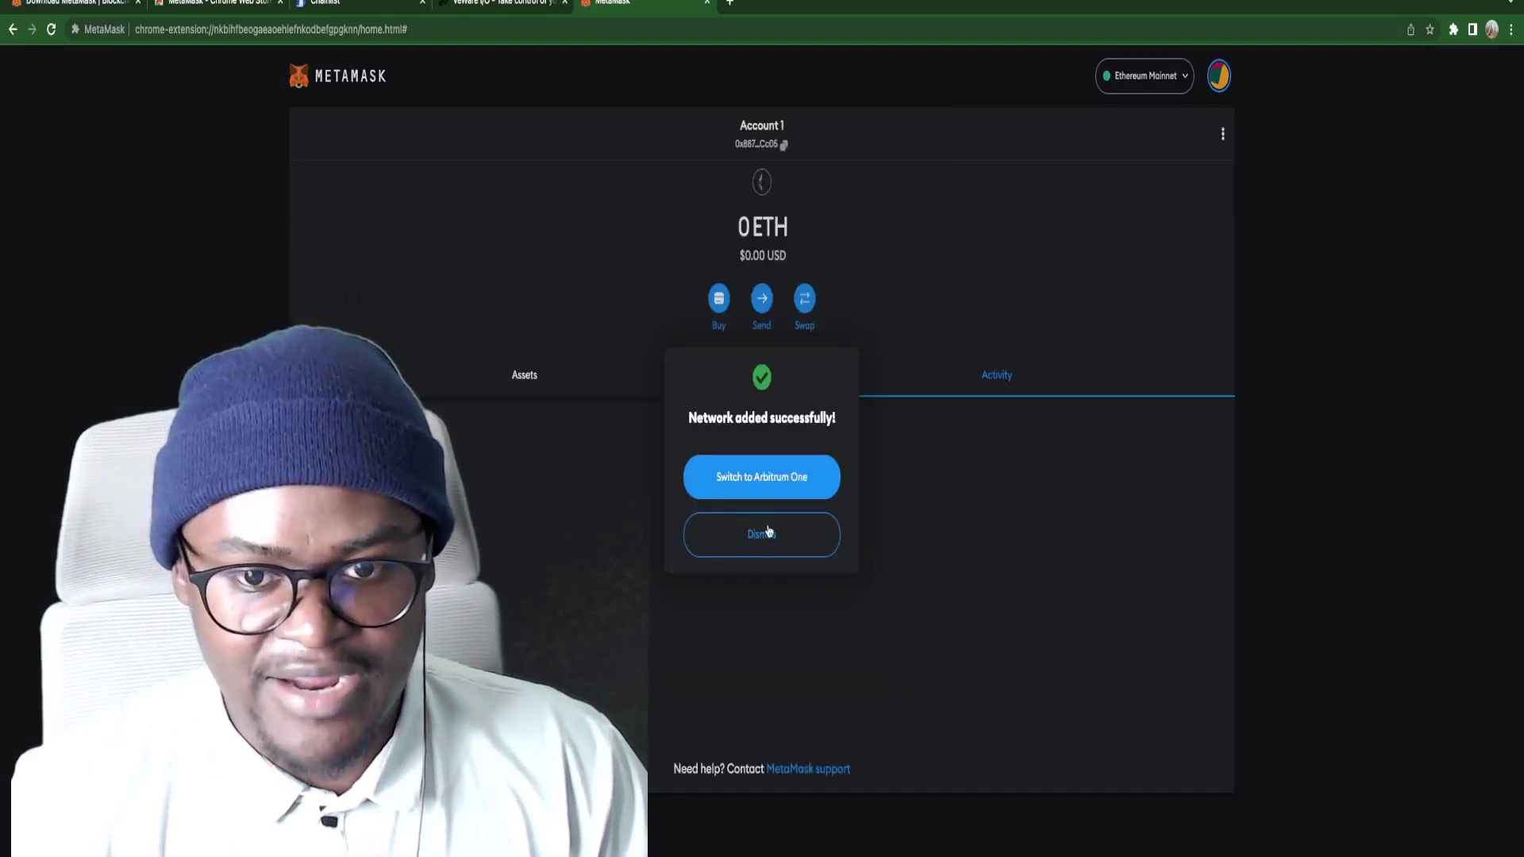
pyautogui.click(738, 529)
pyautogui.click(1151, 77)
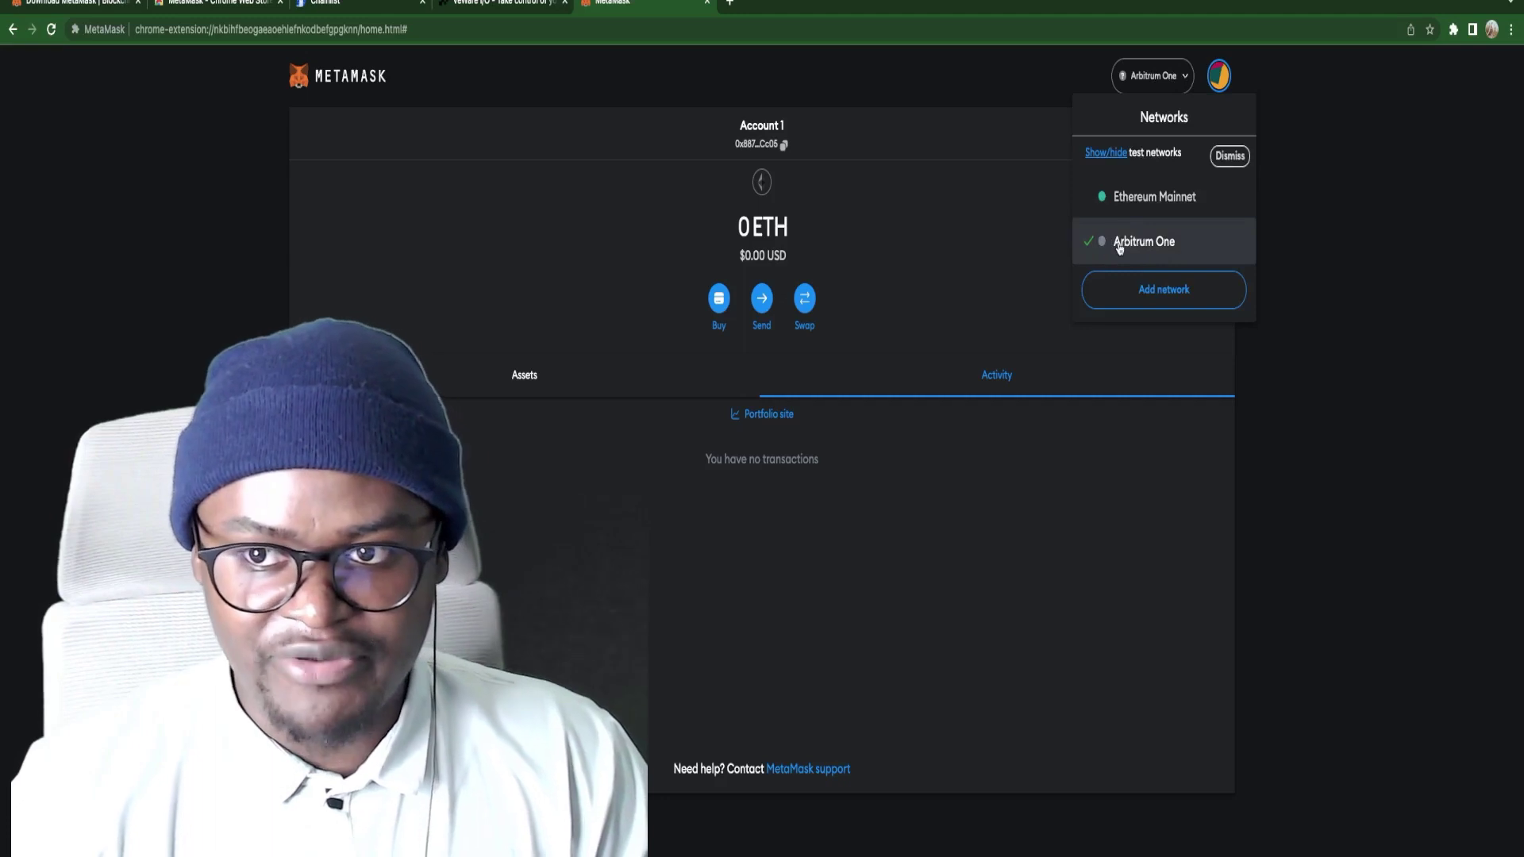
pyautogui.click(1154, 295)
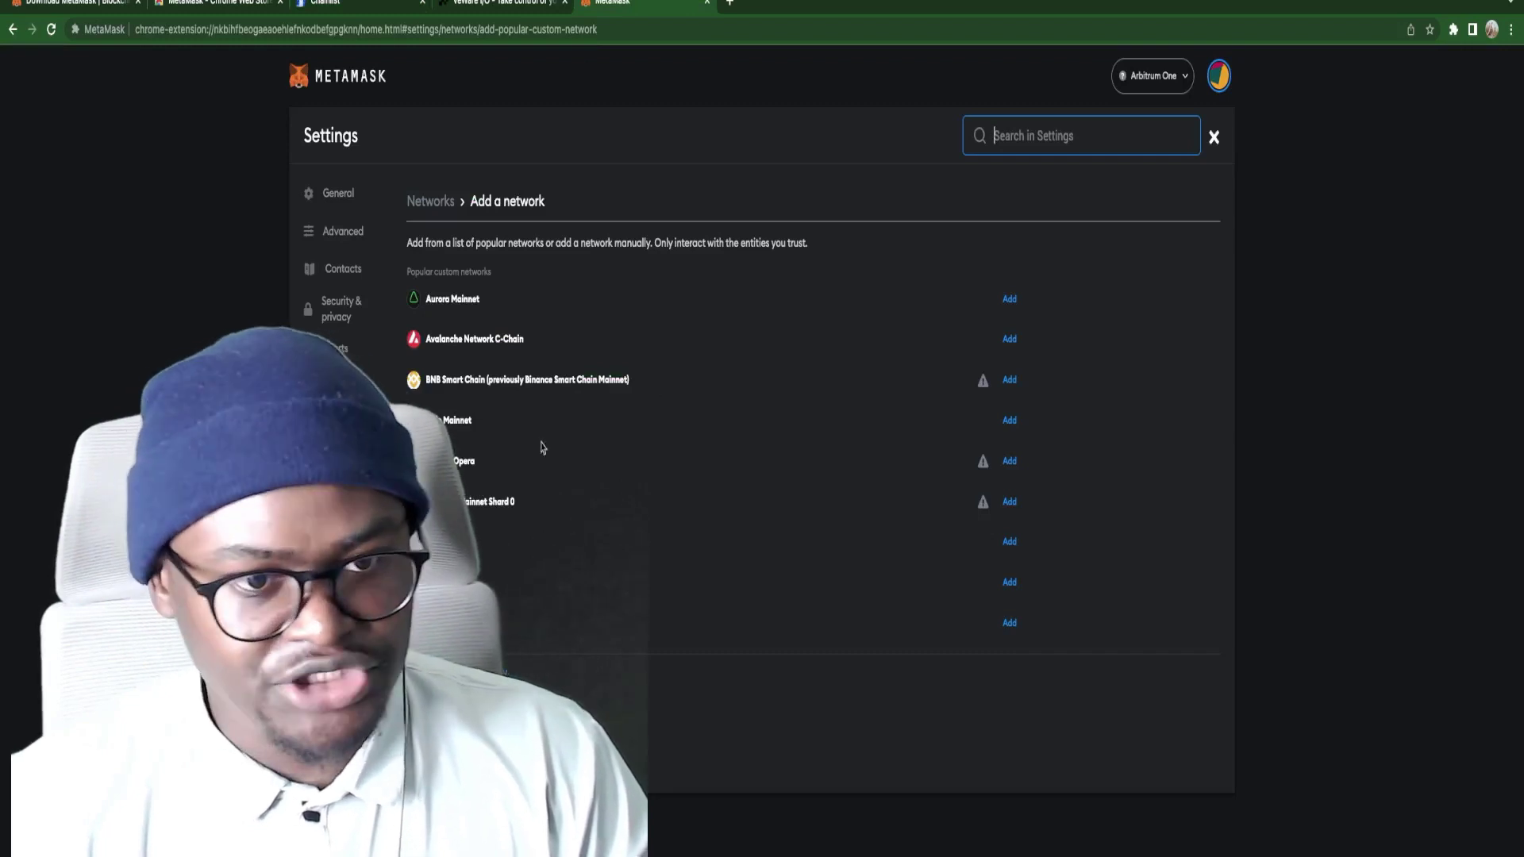
# Step: On ChainList, connect Account 1, then approve adding Kava EVM (Chain ID 2222) and switch to it
pyautogui.click(350, 4)
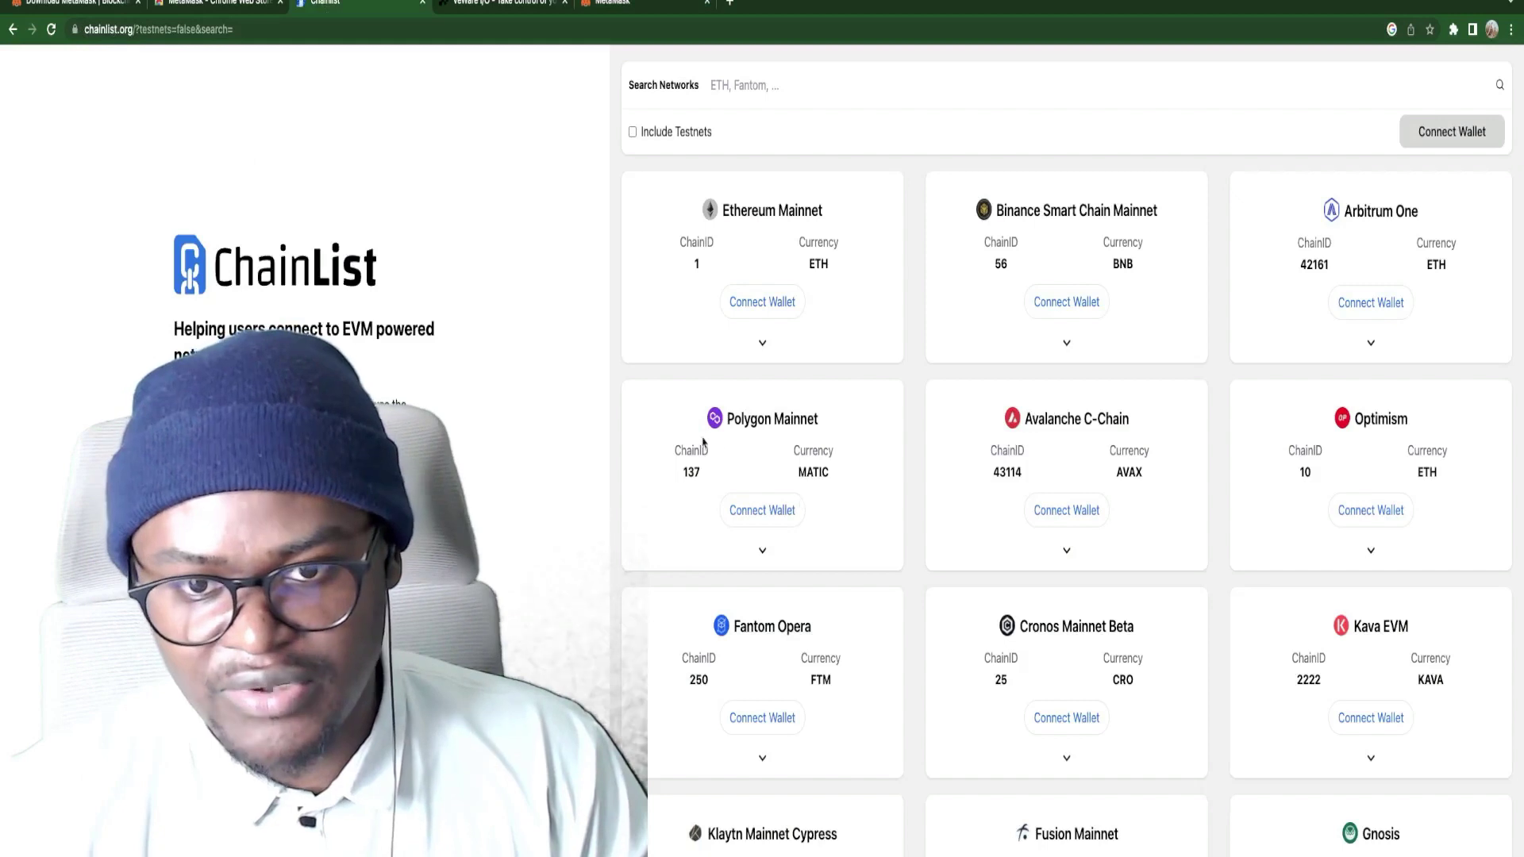
pyautogui.scroll(-7, 890, 661)
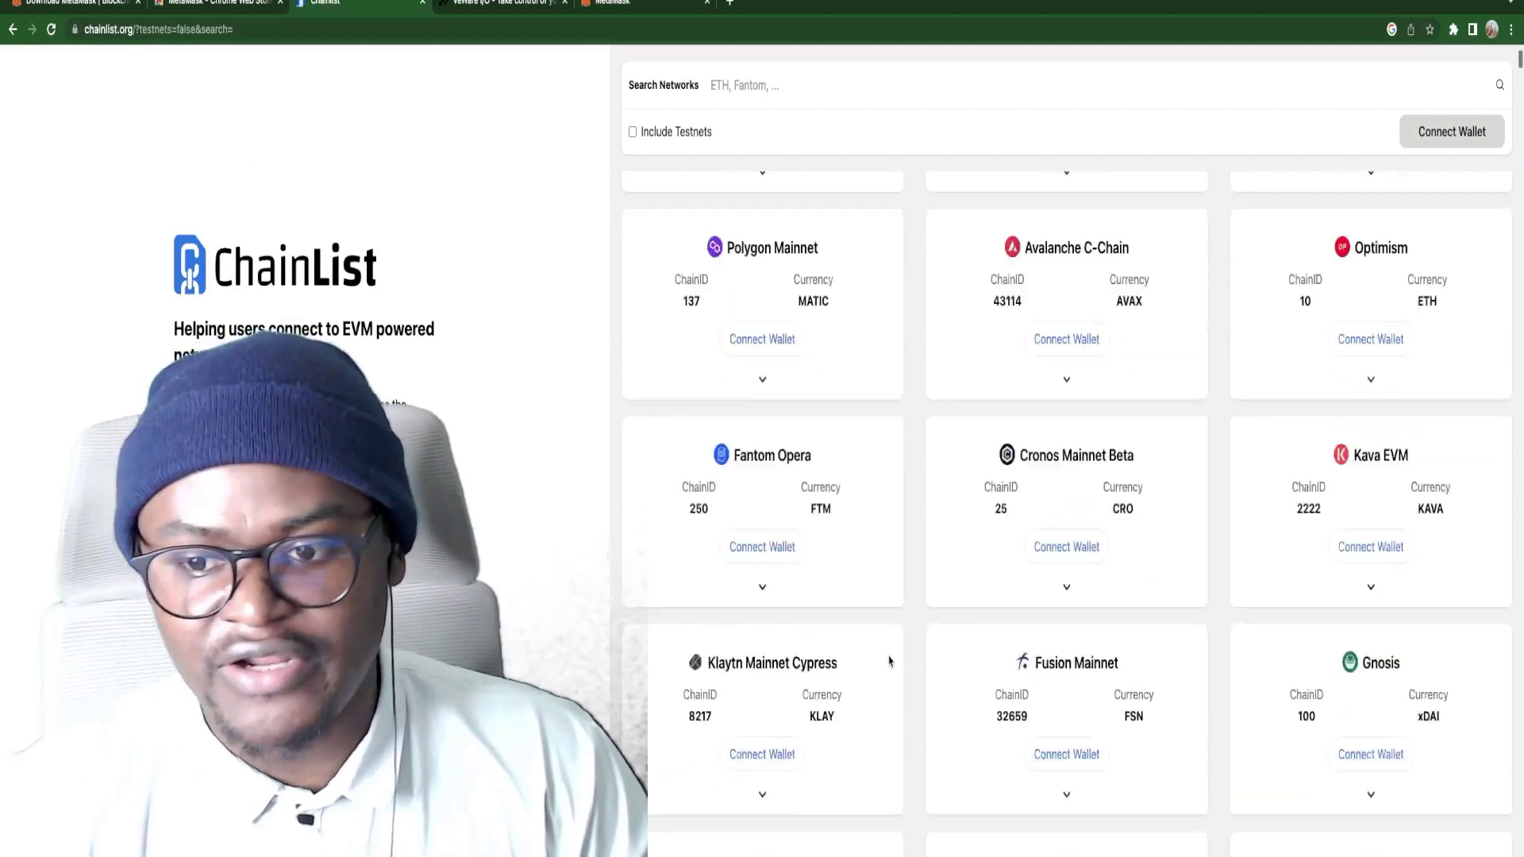
pyautogui.scroll(1, 889, 660)
pyautogui.scroll(-3, 889, 660)
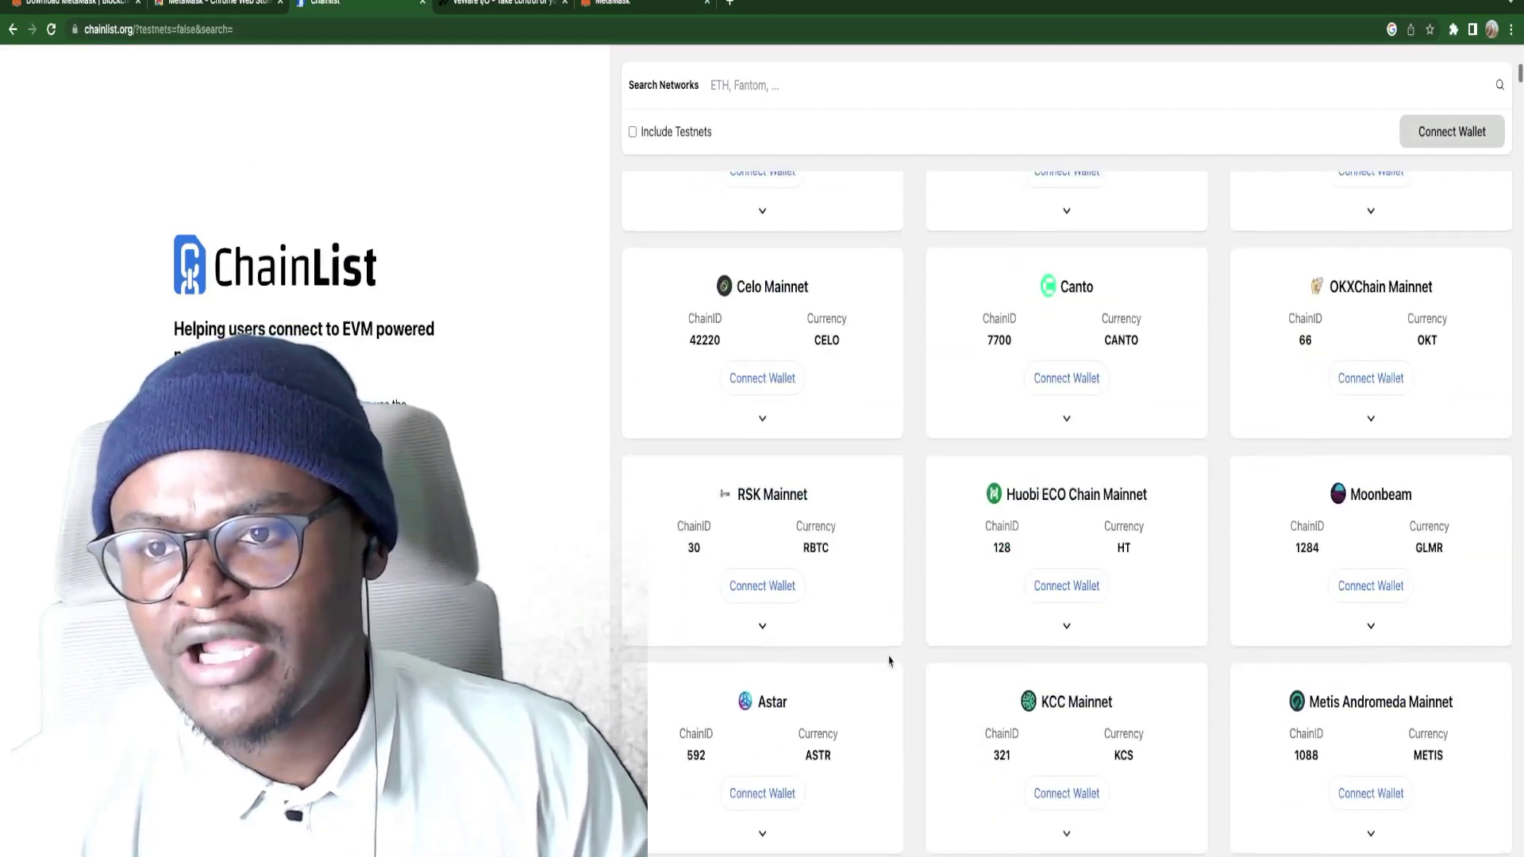
pyautogui.scroll(8, 890, 660)
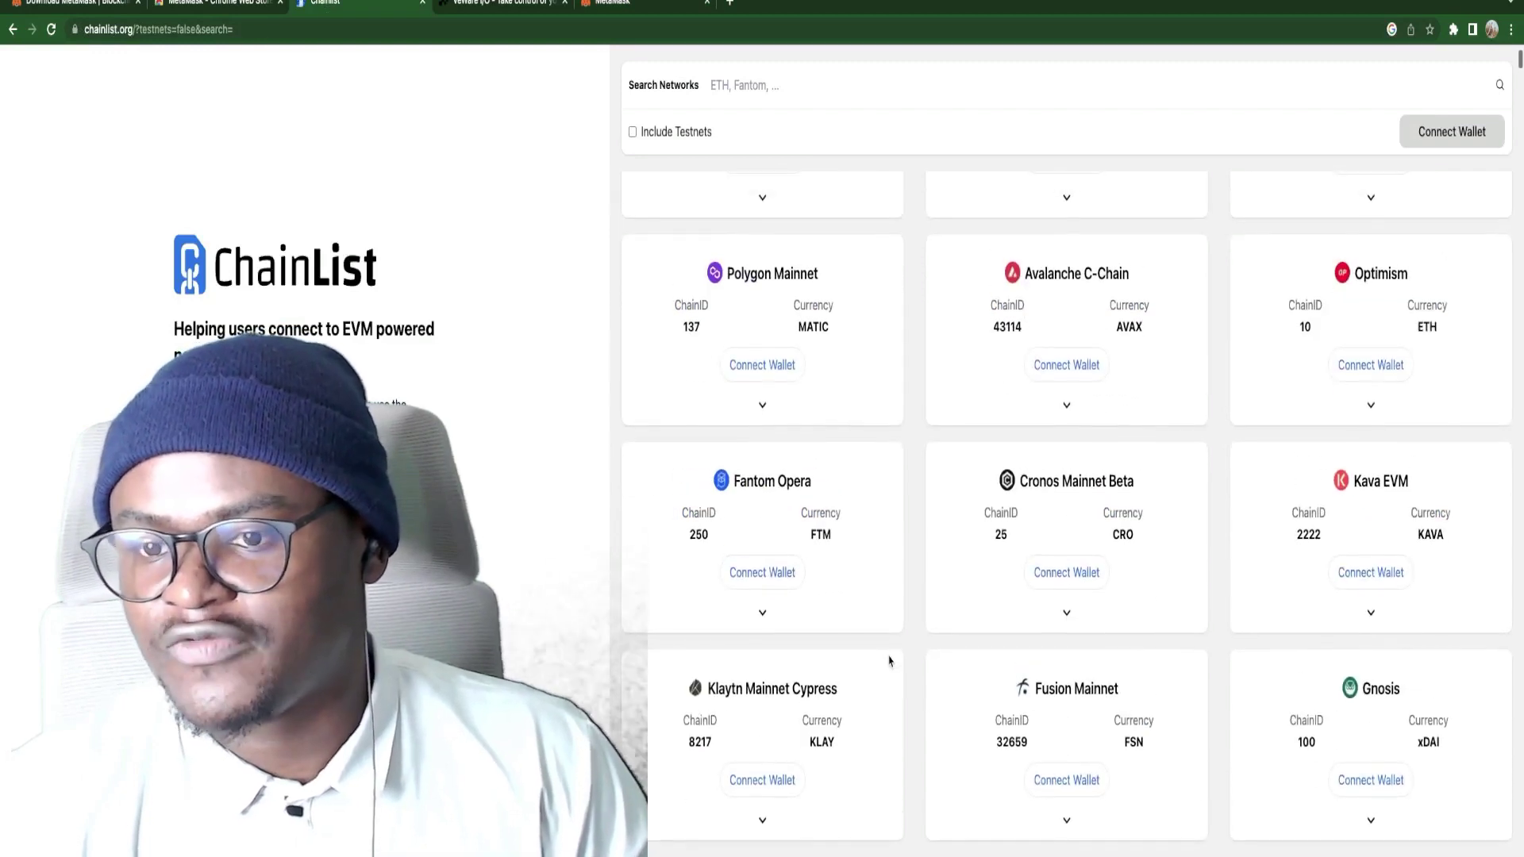
pyautogui.click(1372, 578)
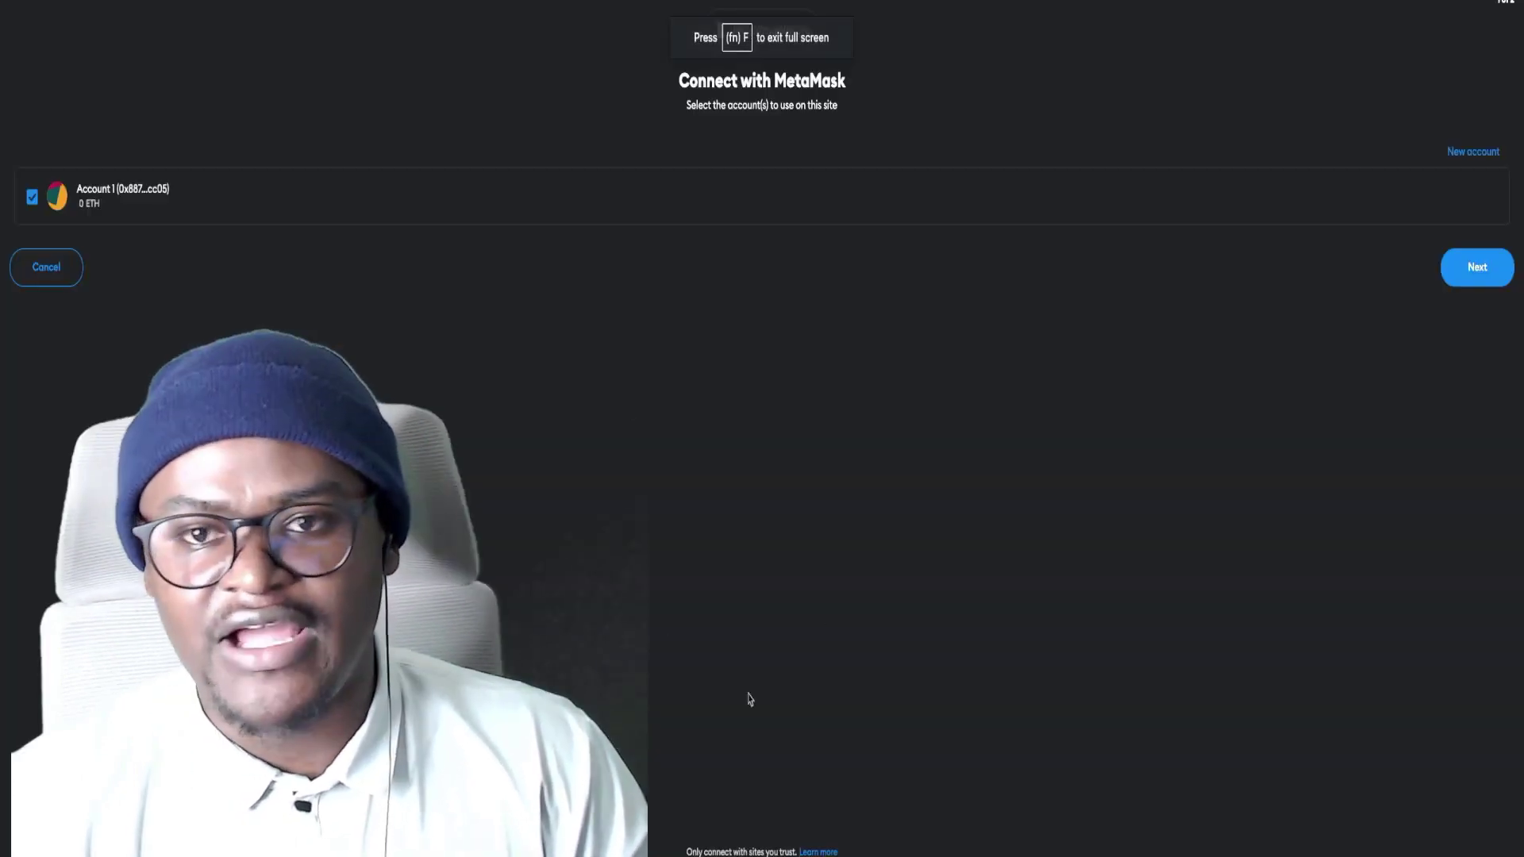
pyautogui.click(1470, 270)
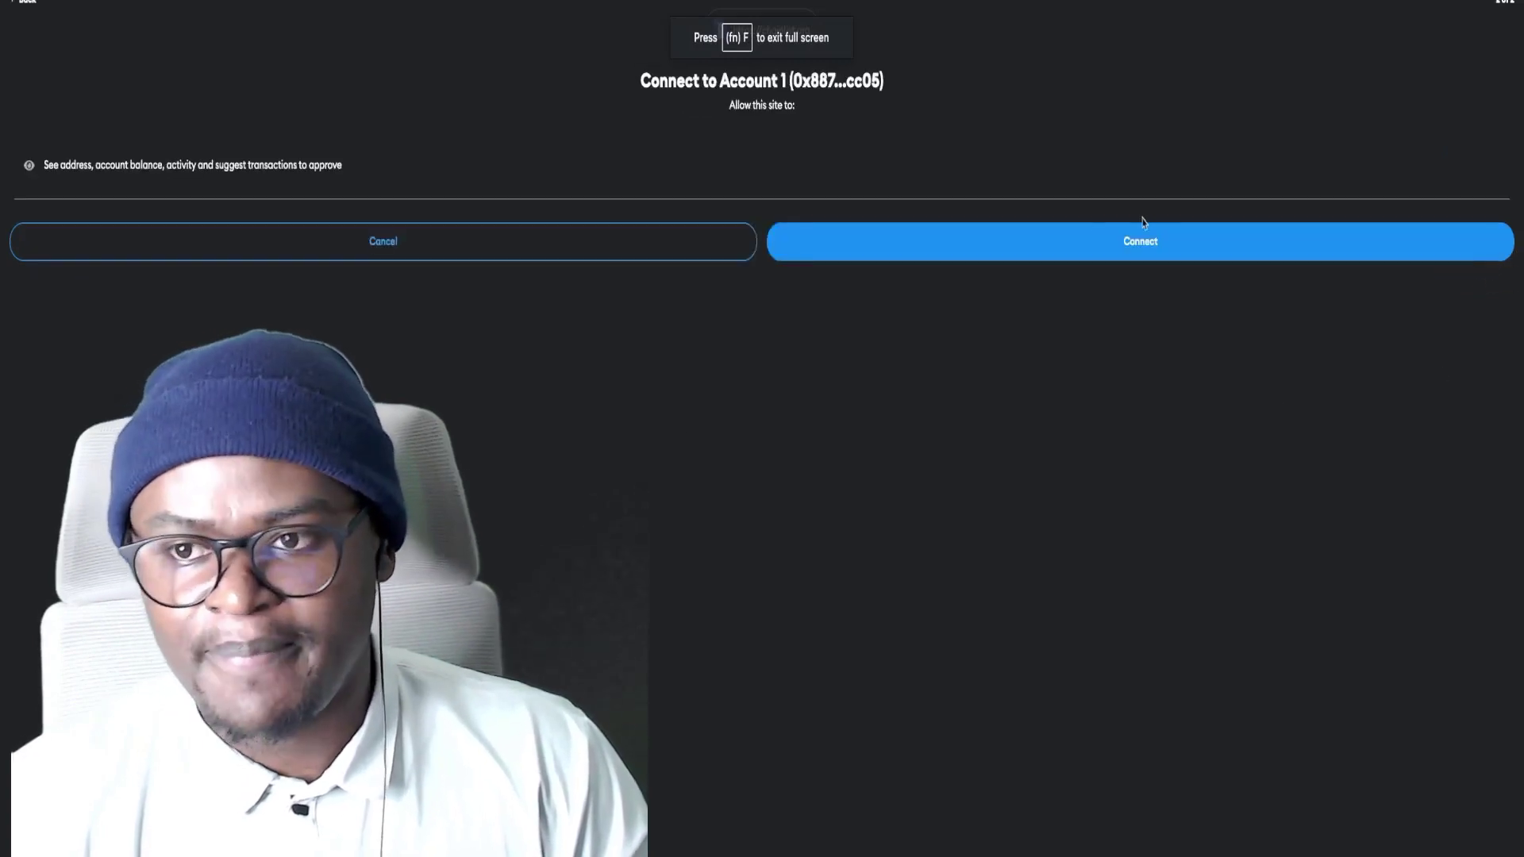
pyautogui.click(1144, 245)
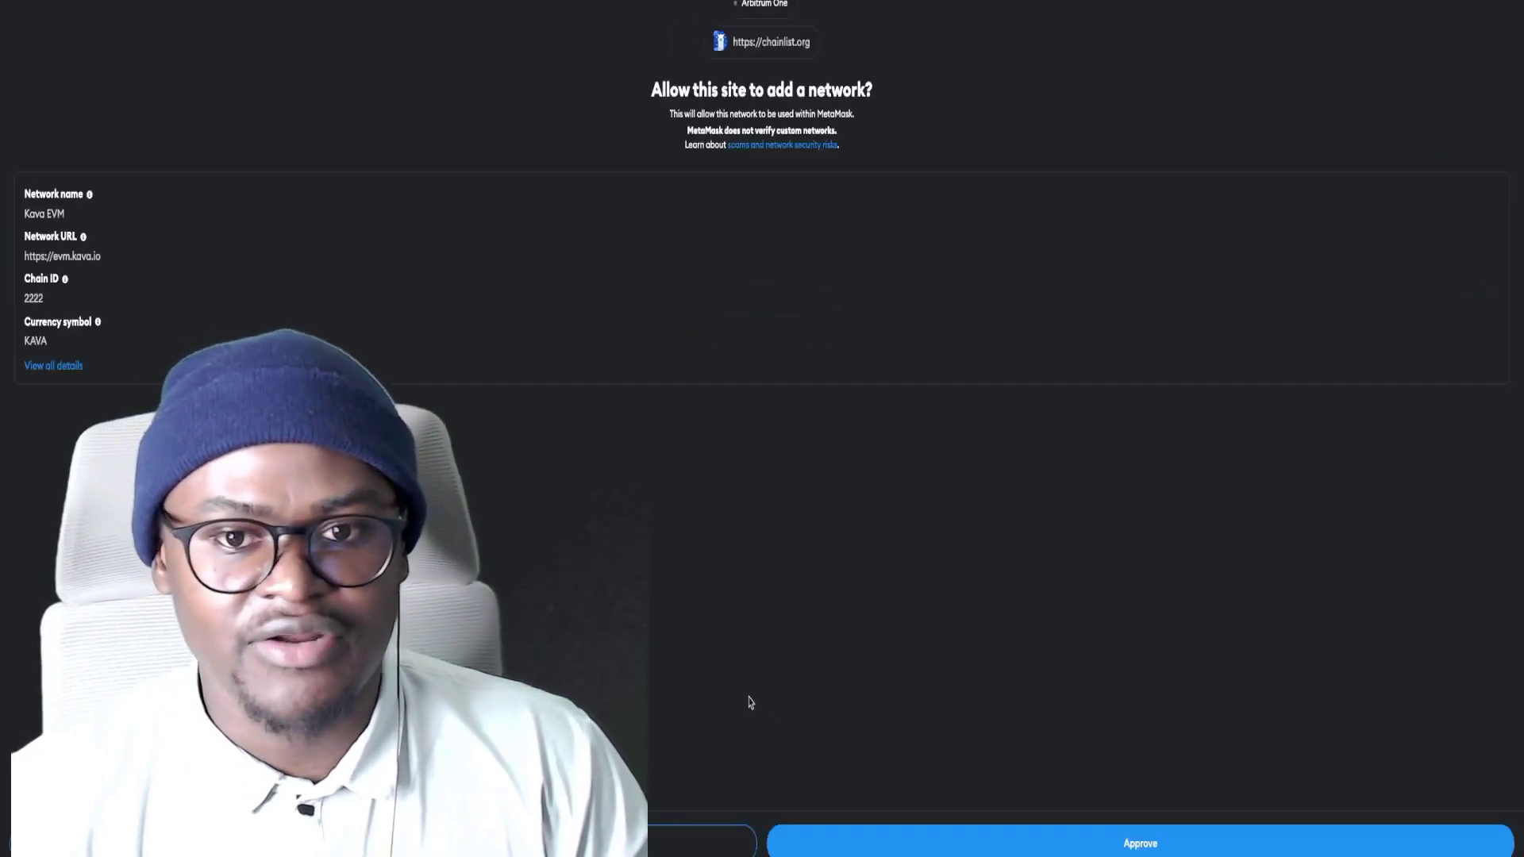
pyautogui.click(1089, 853)
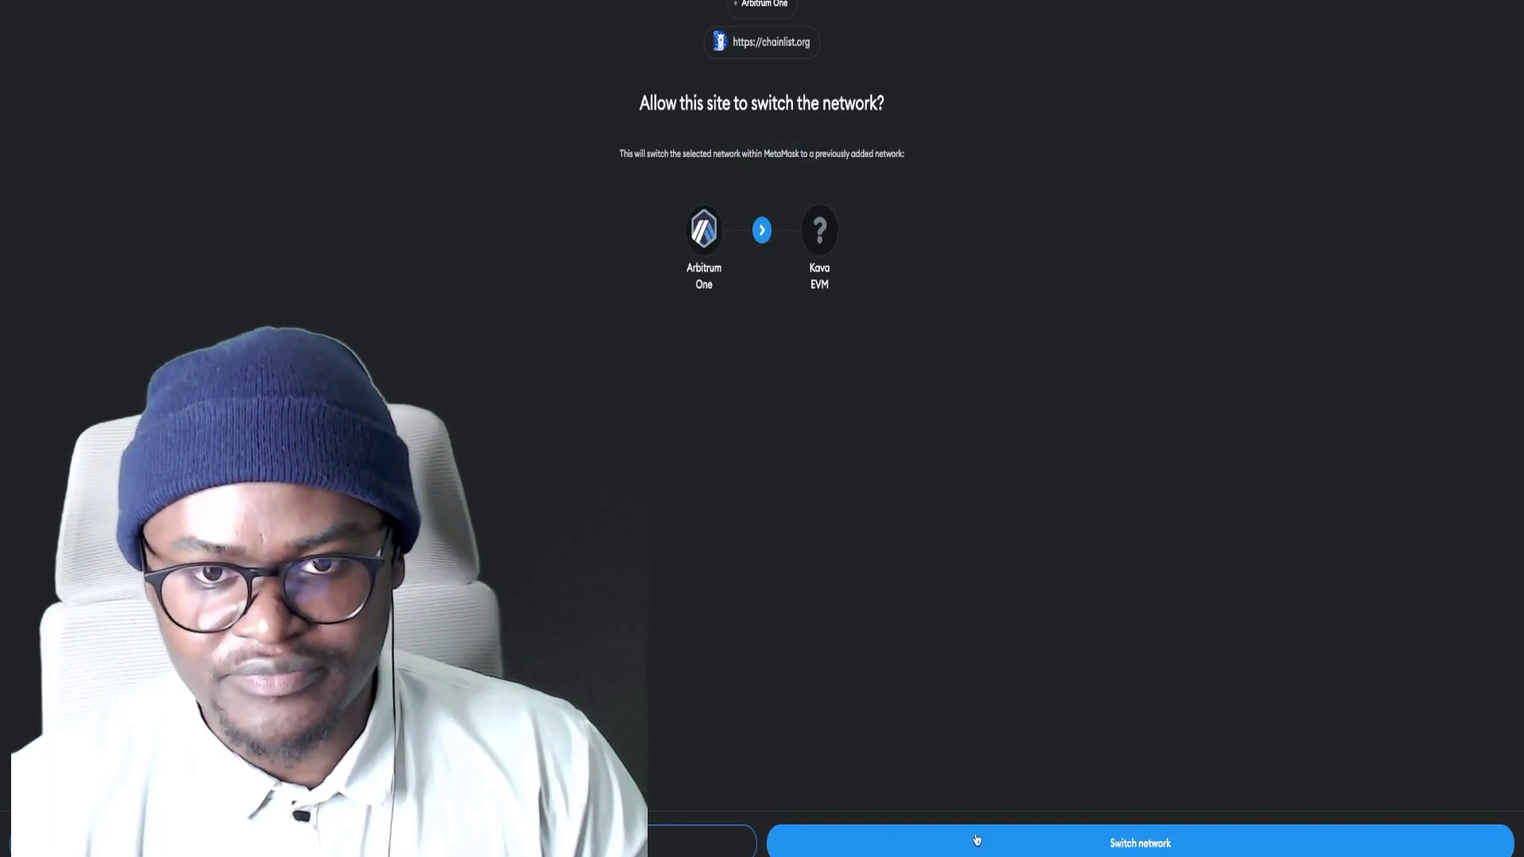
pyautogui.click(1150, 853)
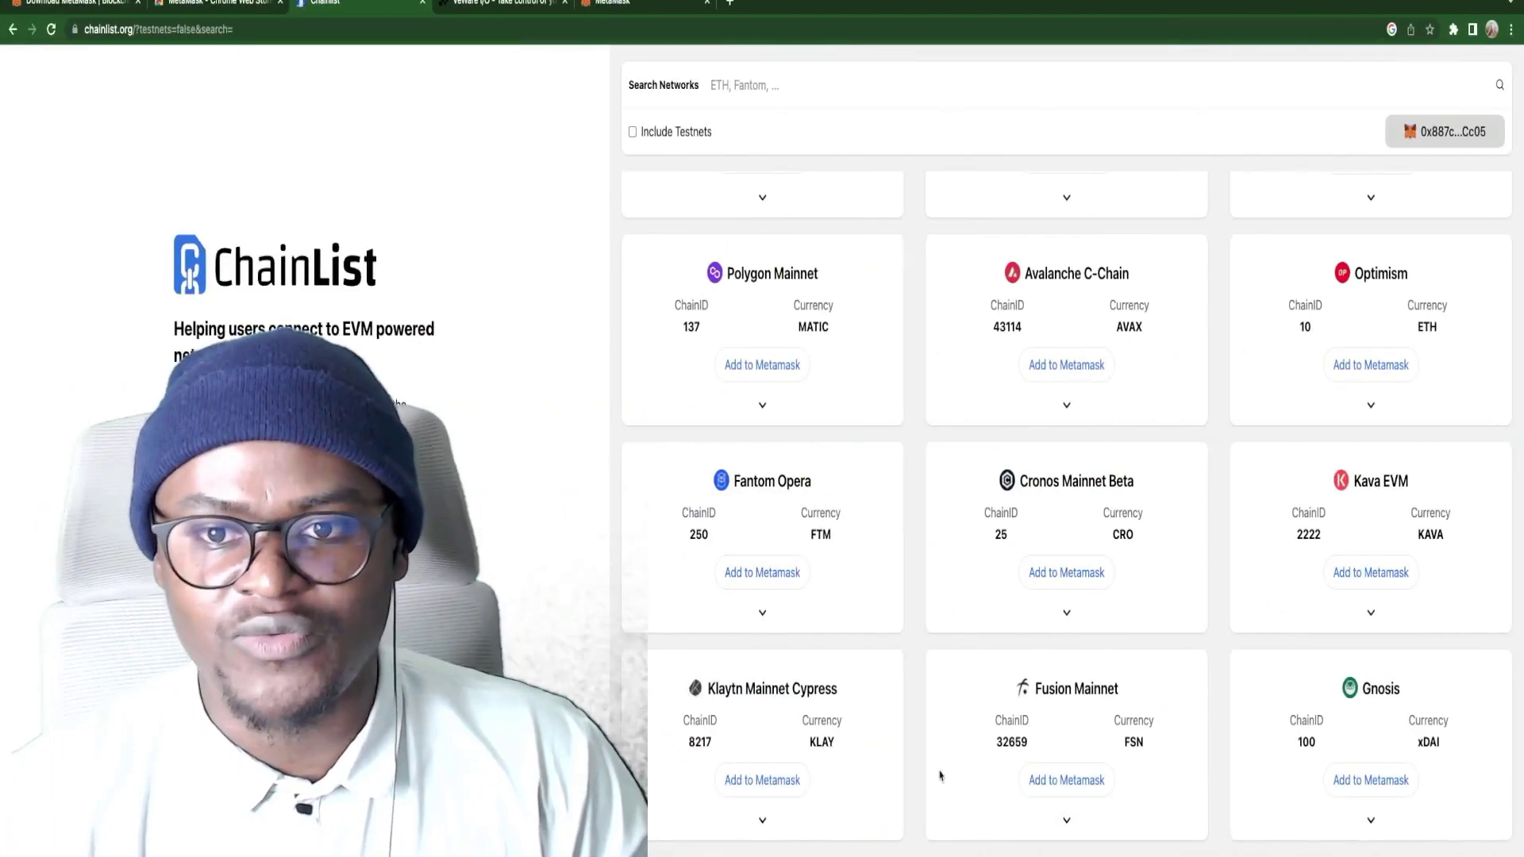
# Step: Back in MetaMask, confirm Kava EVM is active with 0 KAVA and close the network list
pyautogui.click(607, 8)
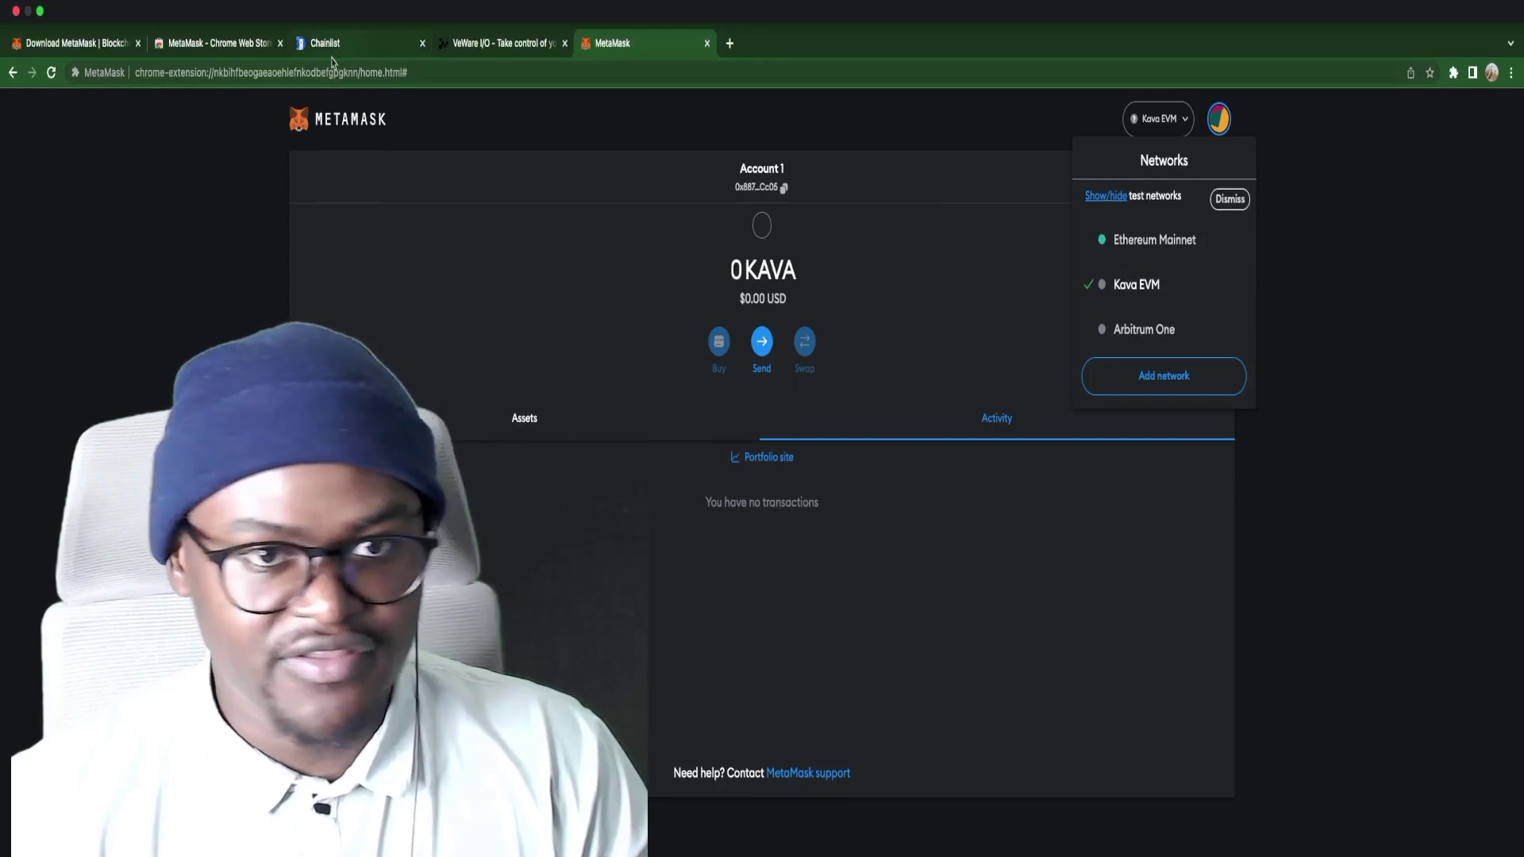
pyautogui.click(1083, 136)
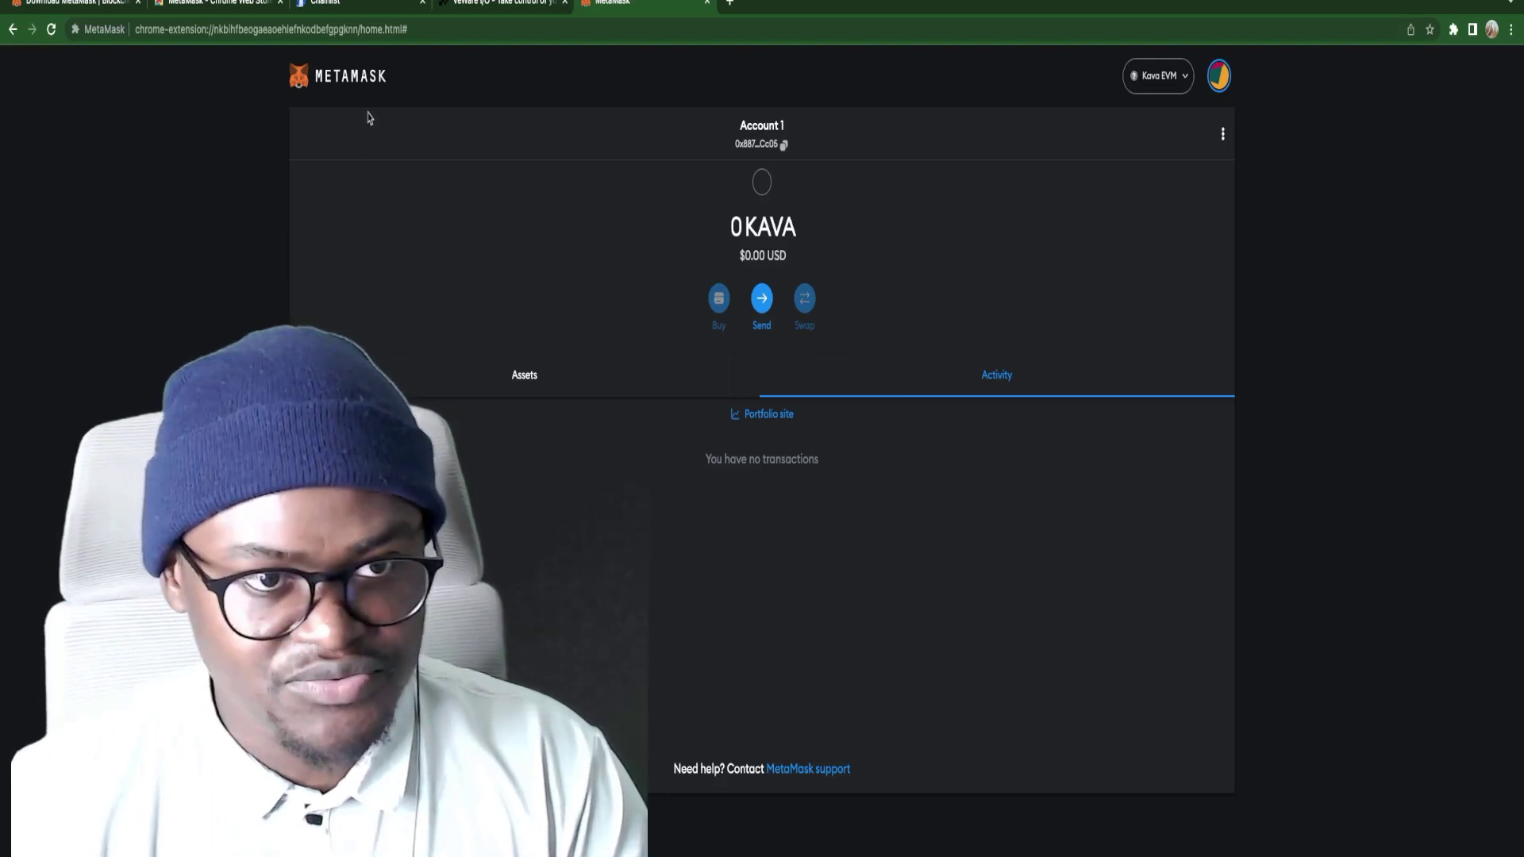
# Step: Create a new account keeping the default name Account 2, then reopen the accounts list
pyautogui.click(1218, 87)
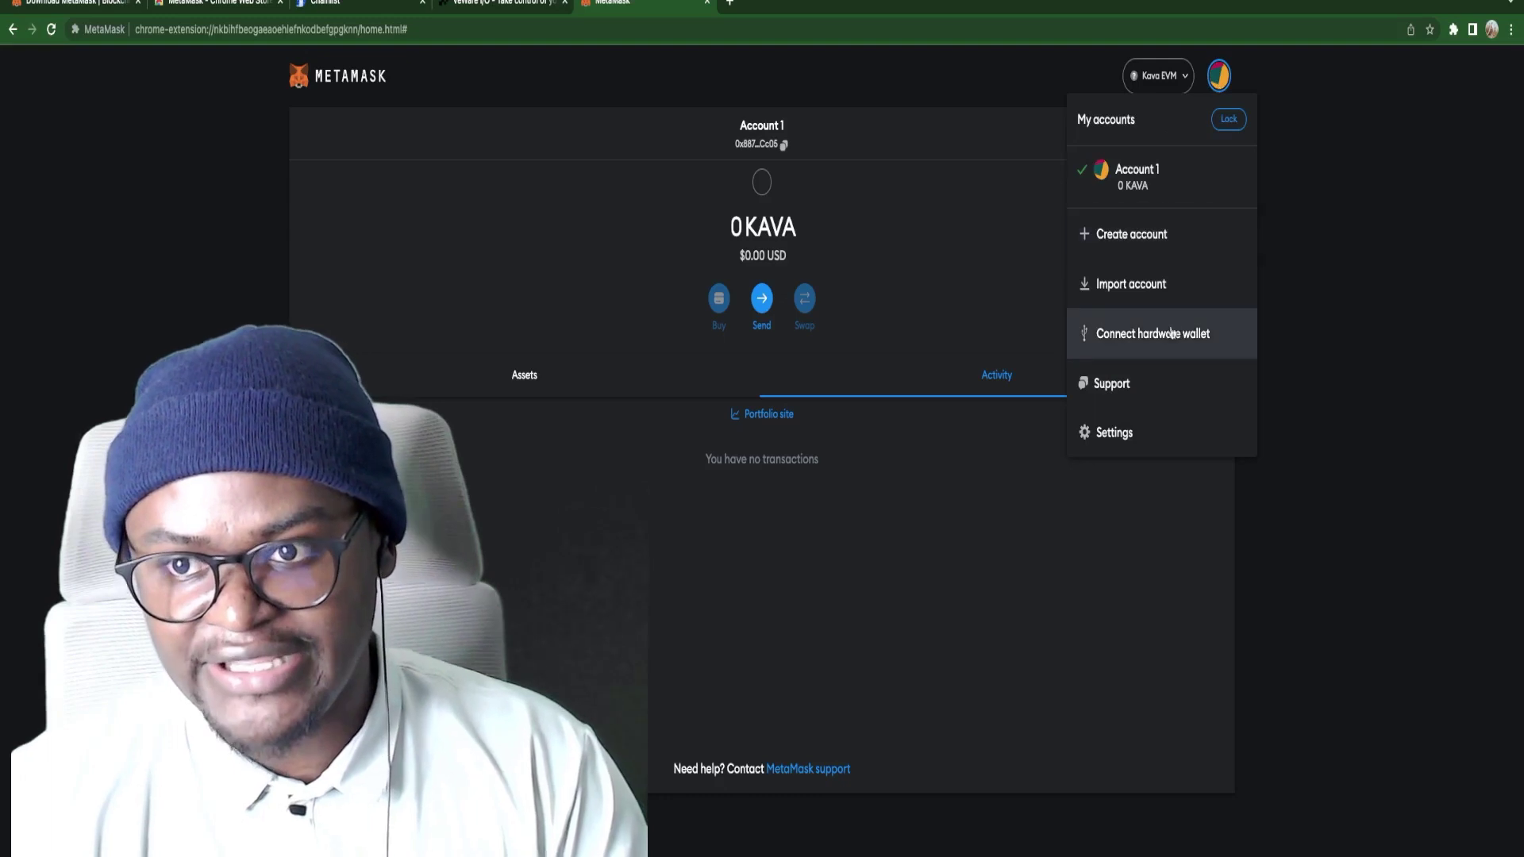
pyautogui.click(1161, 240)
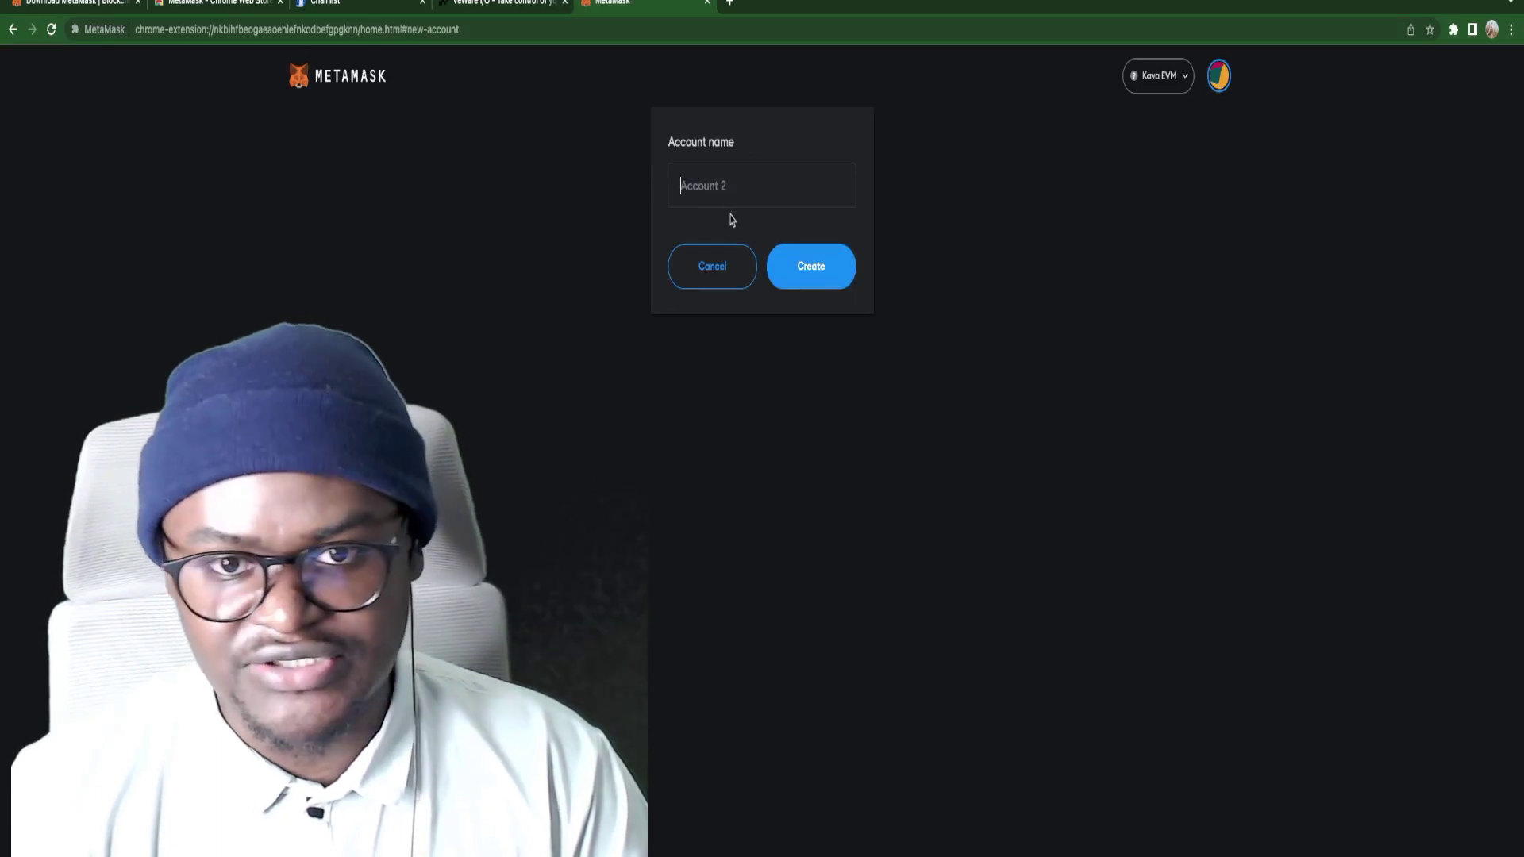
pyautogui.click(809, 274)
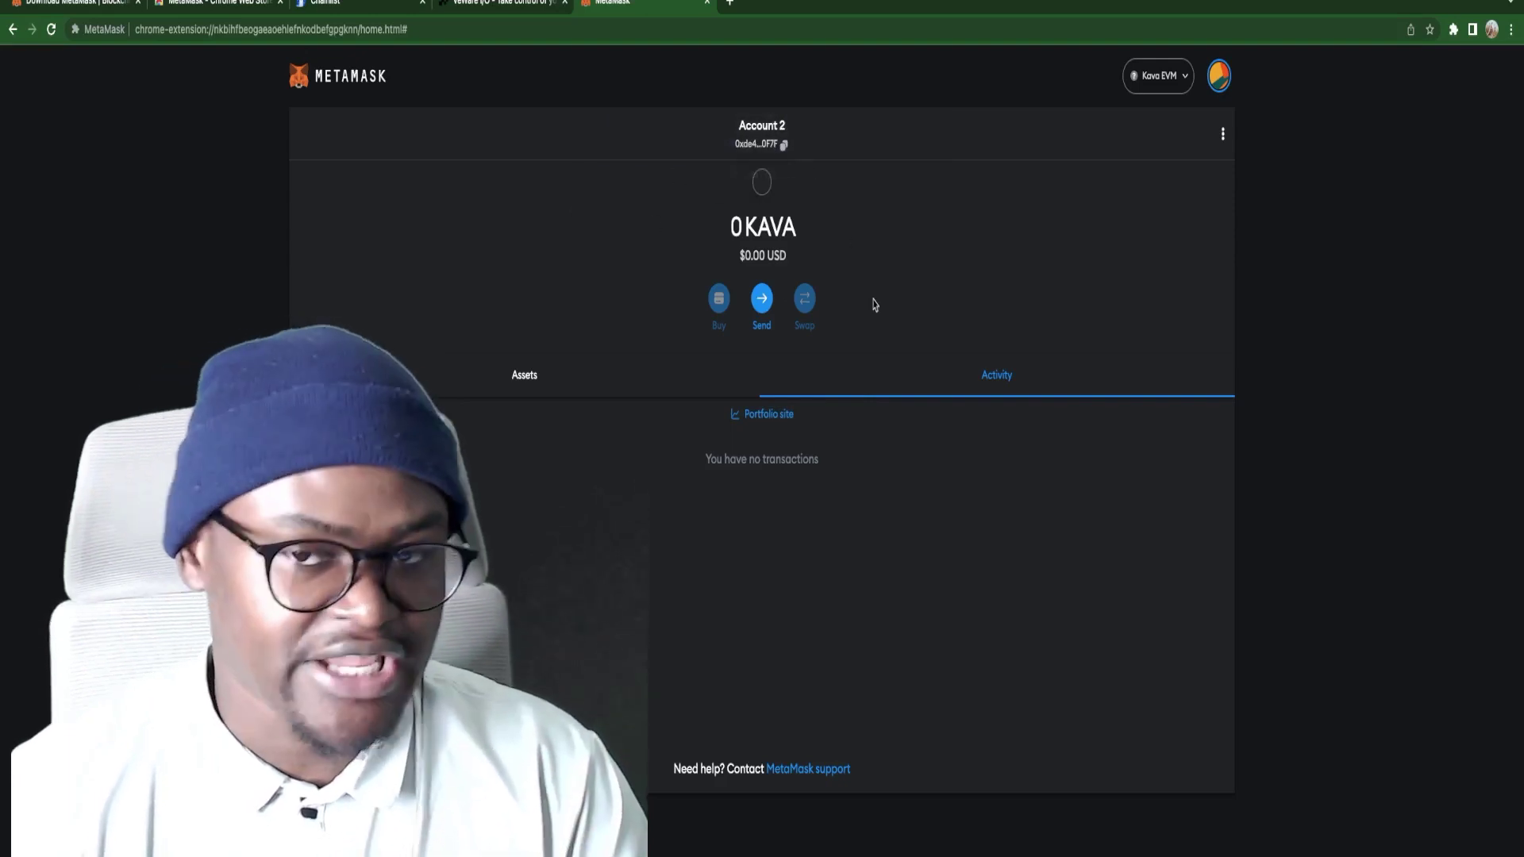
pyautogui.click(1219, 79)
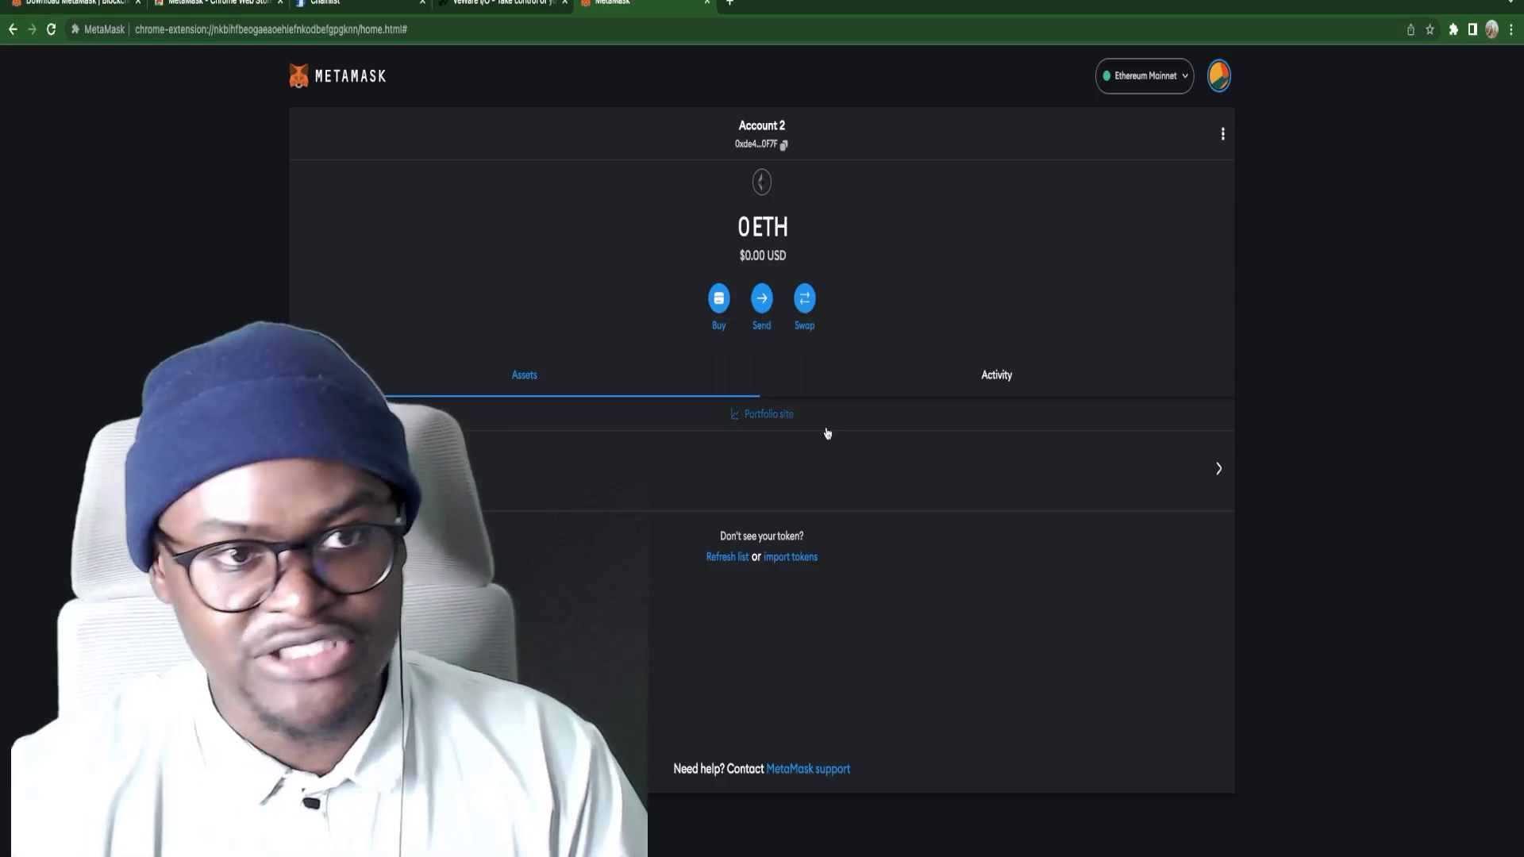
# Step: Copy Account 2's address and close the network list, staying on Ethereum Mainnet at 0 ETH
pyautogui.click(776, 142)
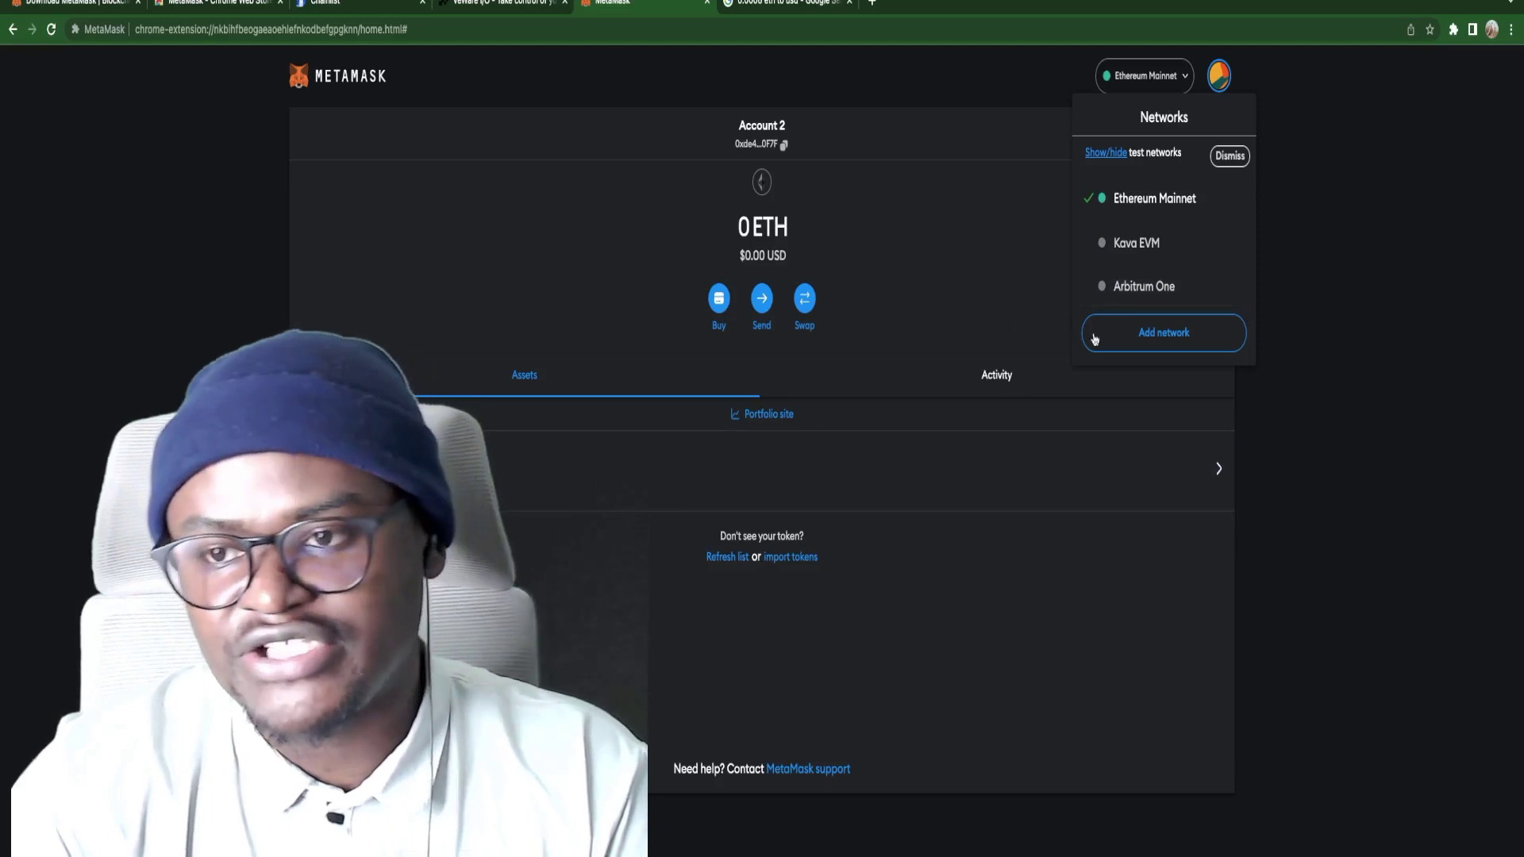
pyautogui.click(939, 272)
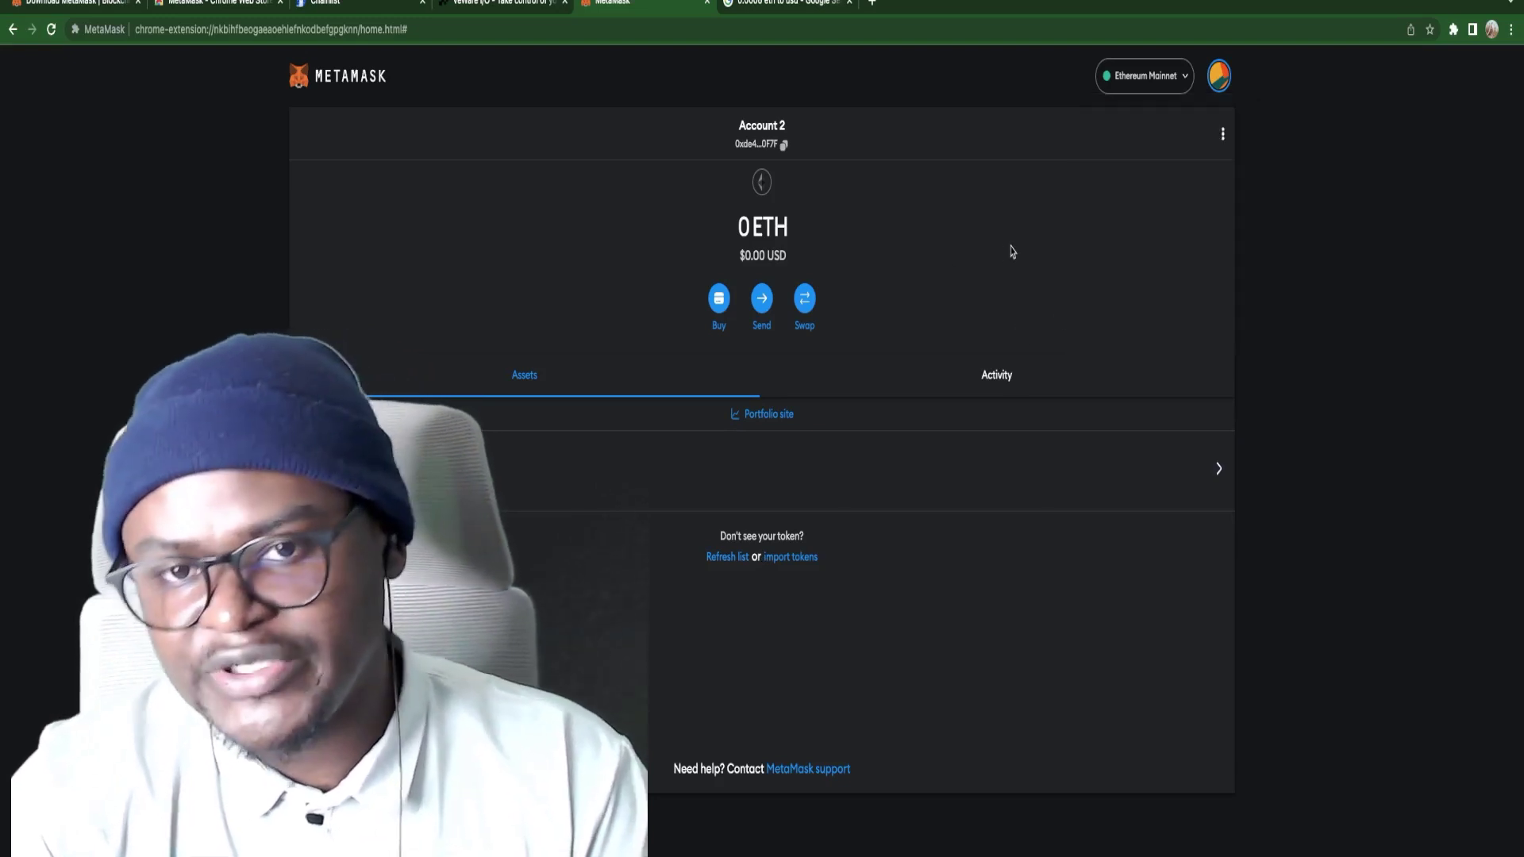